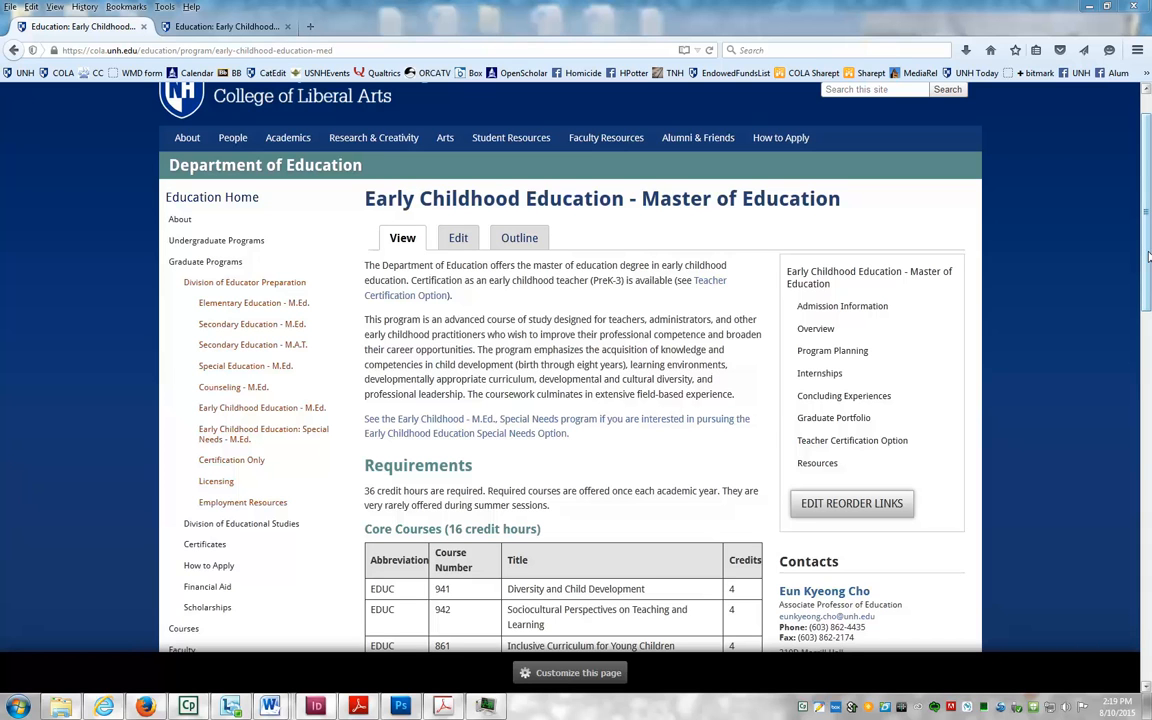
# Review the Early Childhood Education - Master of Education program page and open it for editing at the Program Overview fields
pyautogui.moveTo(1148, 257); pyautogui.dragTo(1147, 291)
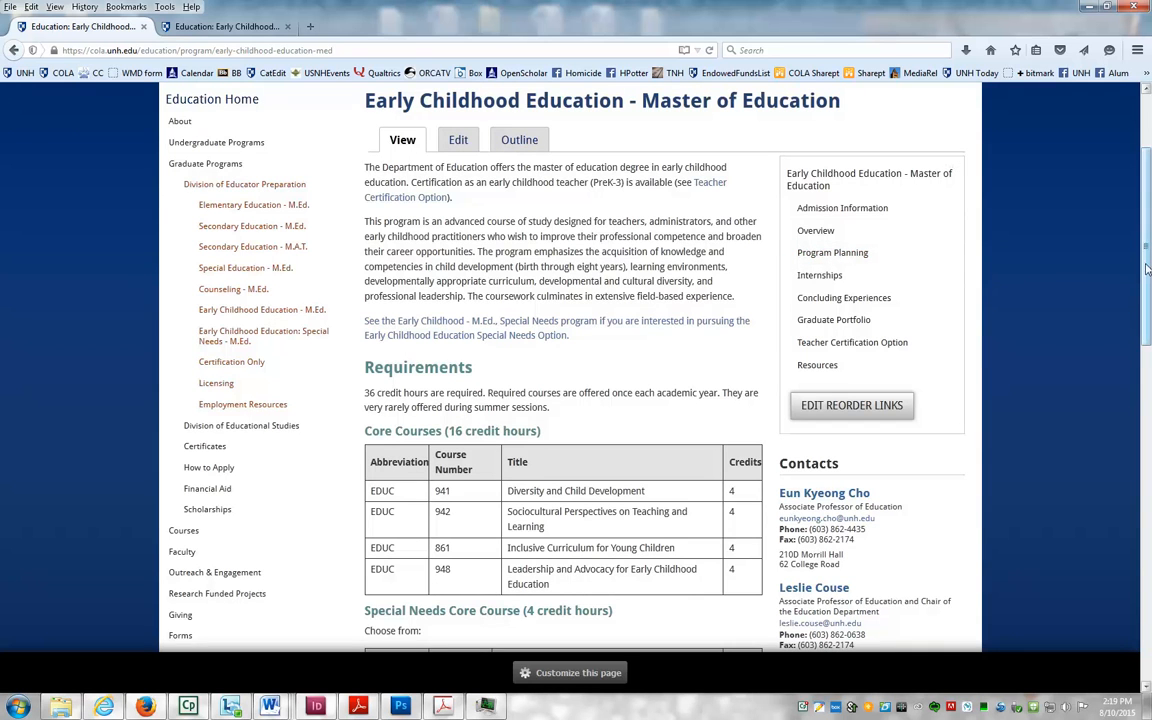
pyautogui.moveTo(1148, 259)
pyautogui.mouseDown()
pyautogui.moveTo(1148, 290)
pyautogui.moveTo(1148, 274)
pyautogui.mouseUp()
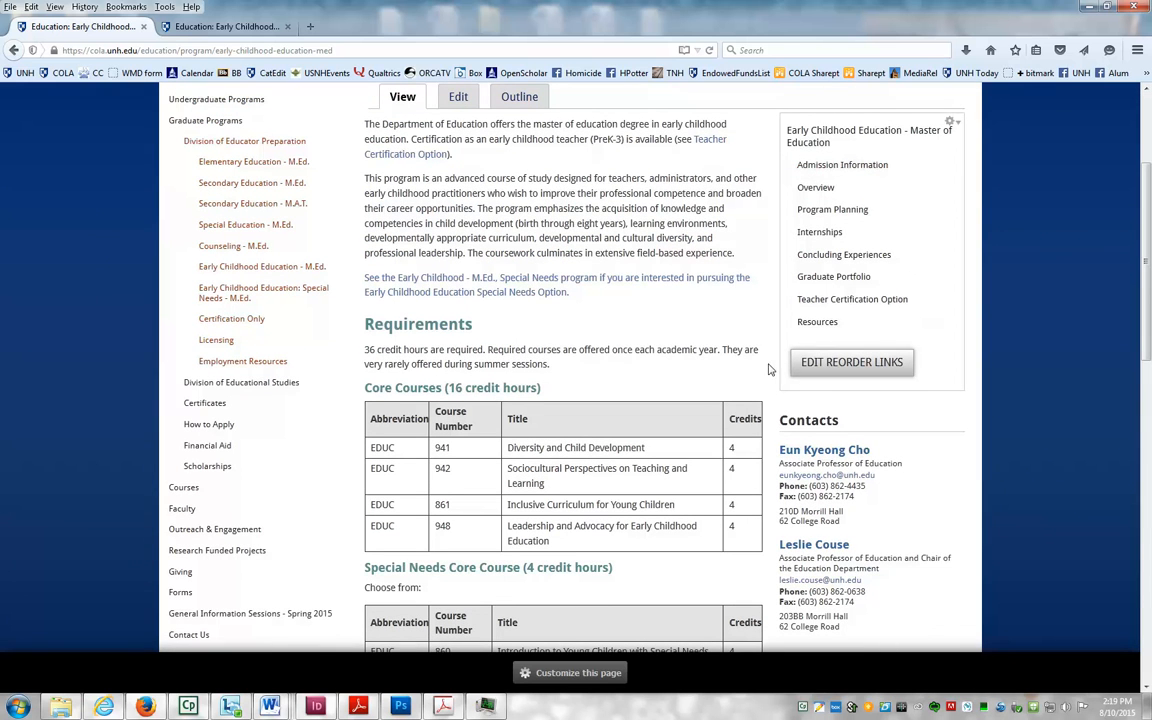
pyautogui.moveTo(1148, 262); pyautogui.dragTo(1148, 534)
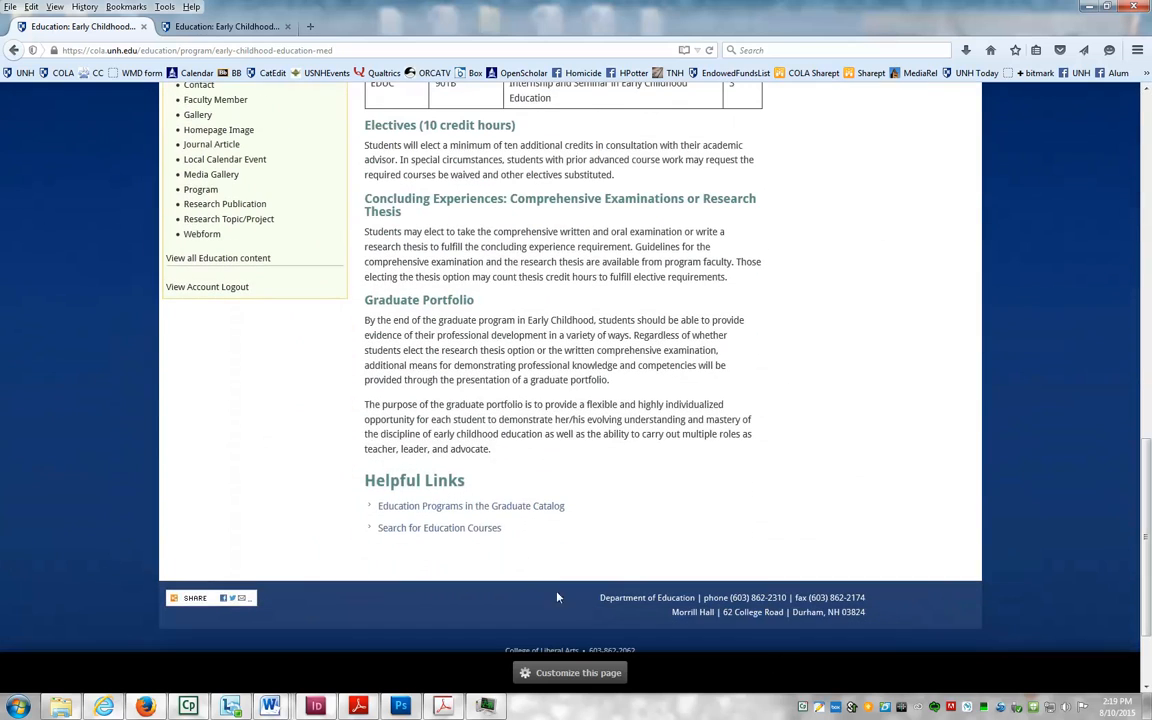
pyautogui.moveTo(1148, 477); pyautogui.dragTo(1147, 211)
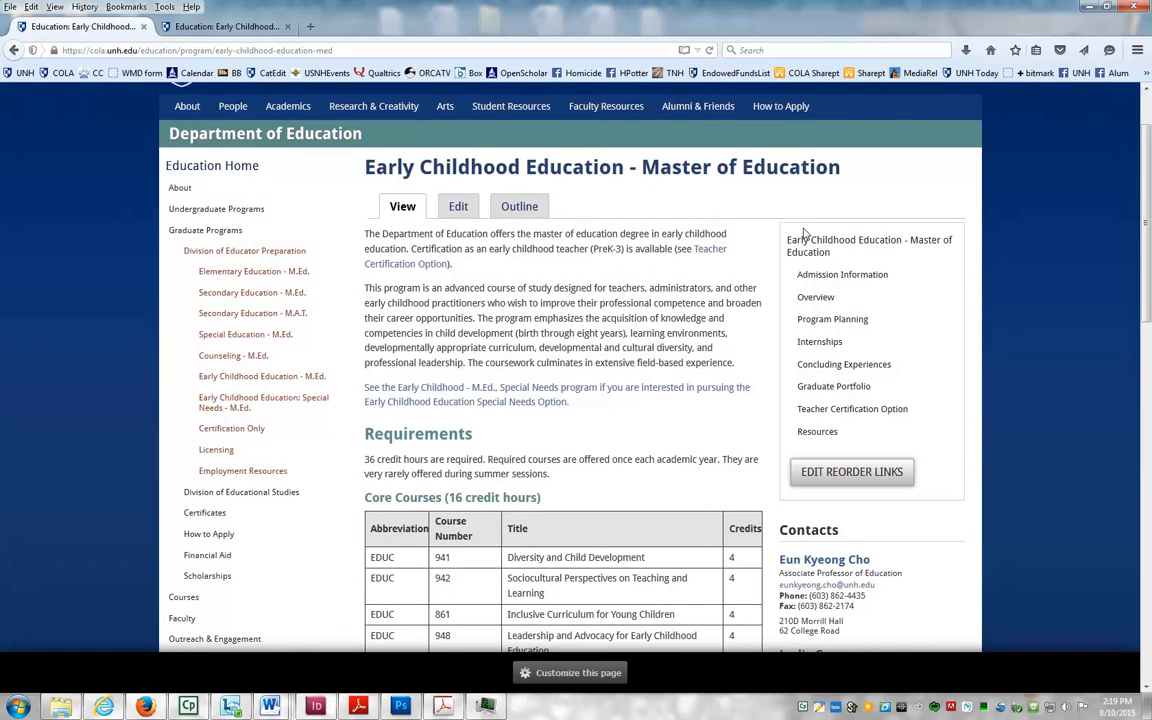
pyautogui.click(456, 208)
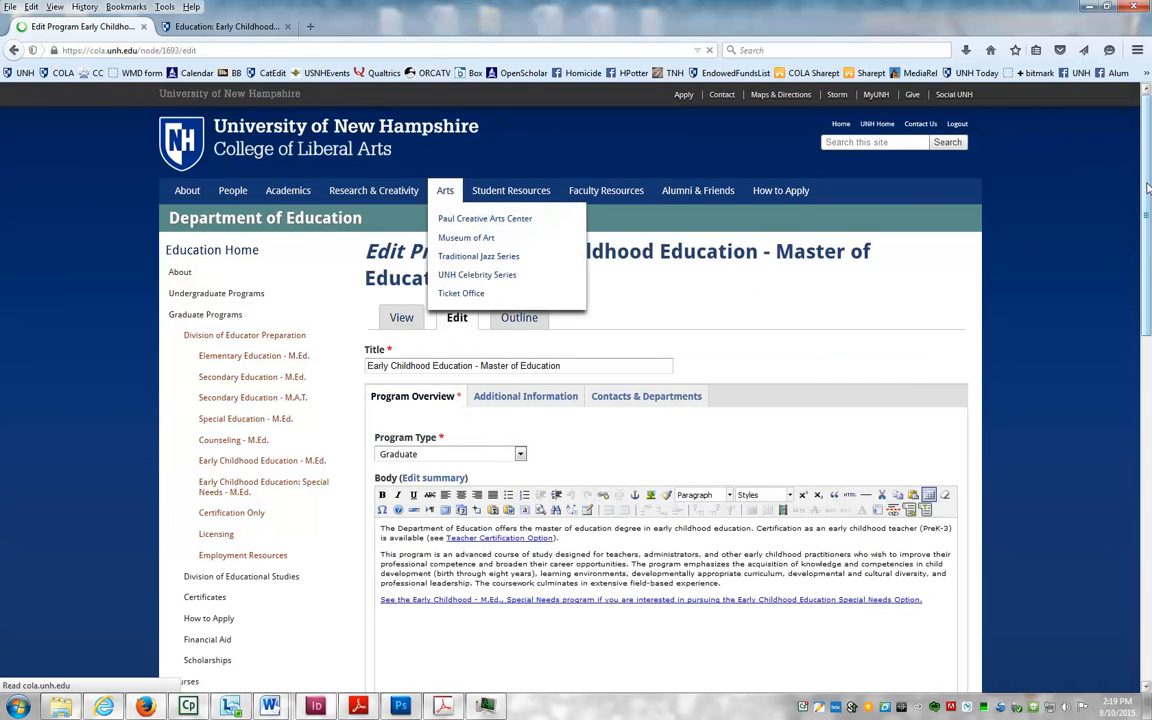
pyautogui.moveTo(1145, 193); pyautogui.dragTo(1145, 272)
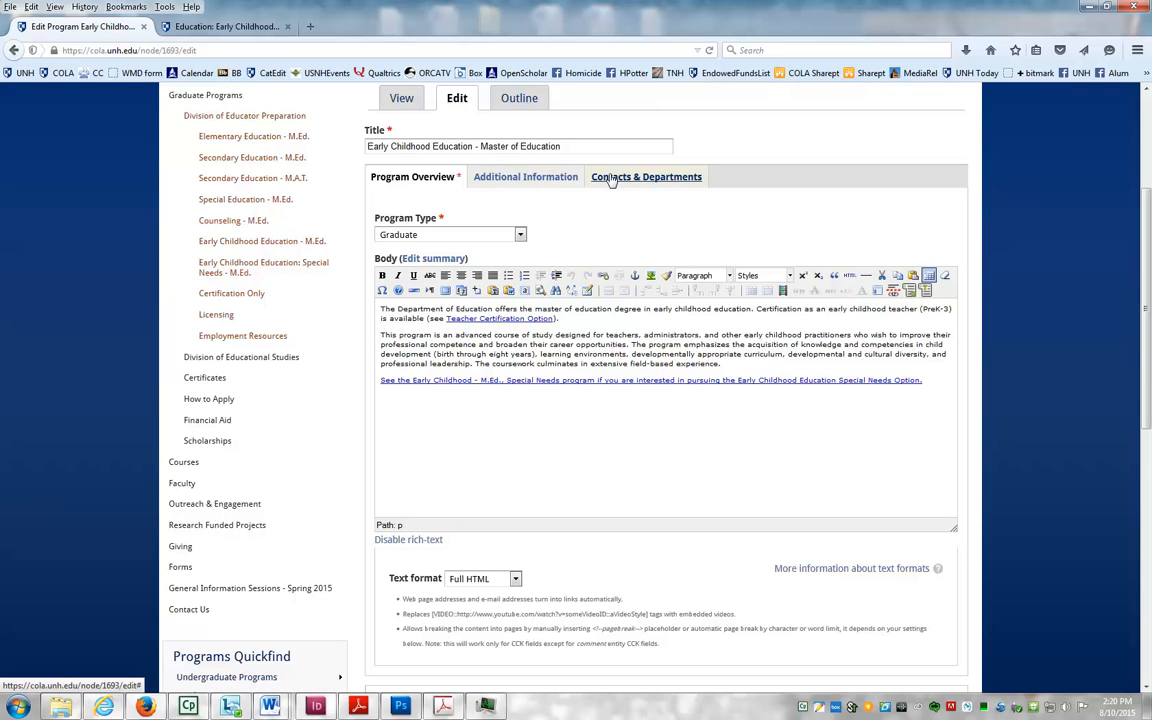
# Examine the program's Additional Information fields, comparing the Helpful Links entries with the published page and checking the Honors Information field
pyautogui.click(522, 178)
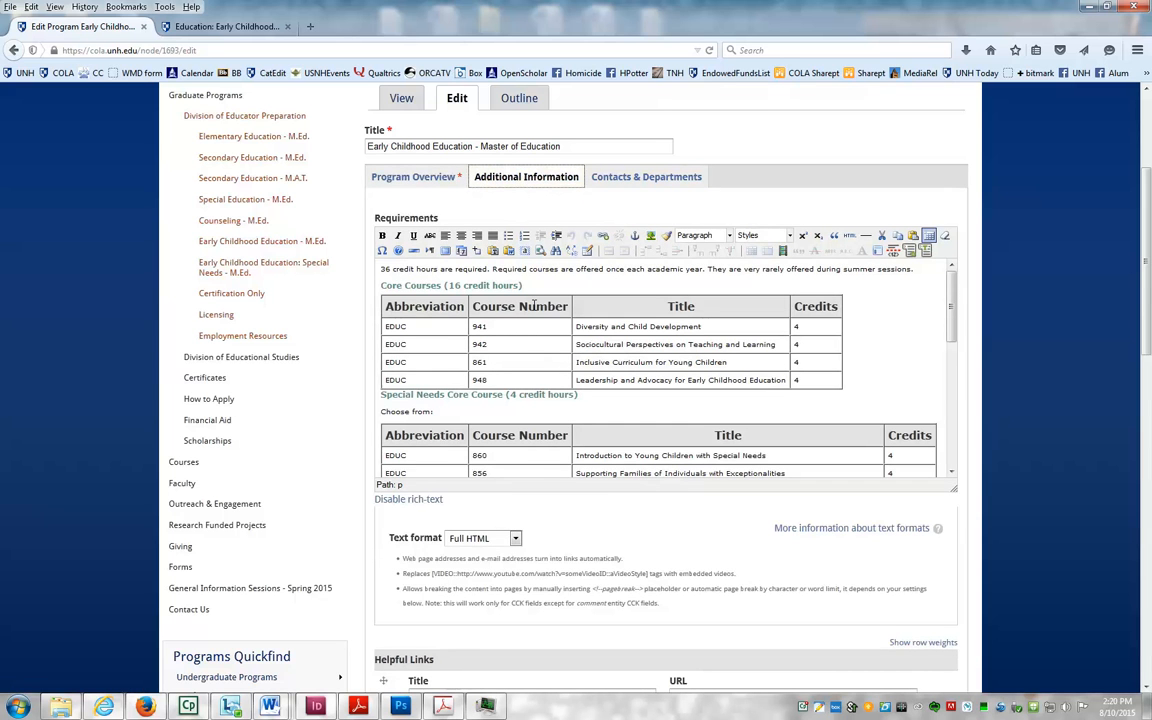
pyautogui.moveTo(952, 305); pyautogui.dragTo(946, 275)
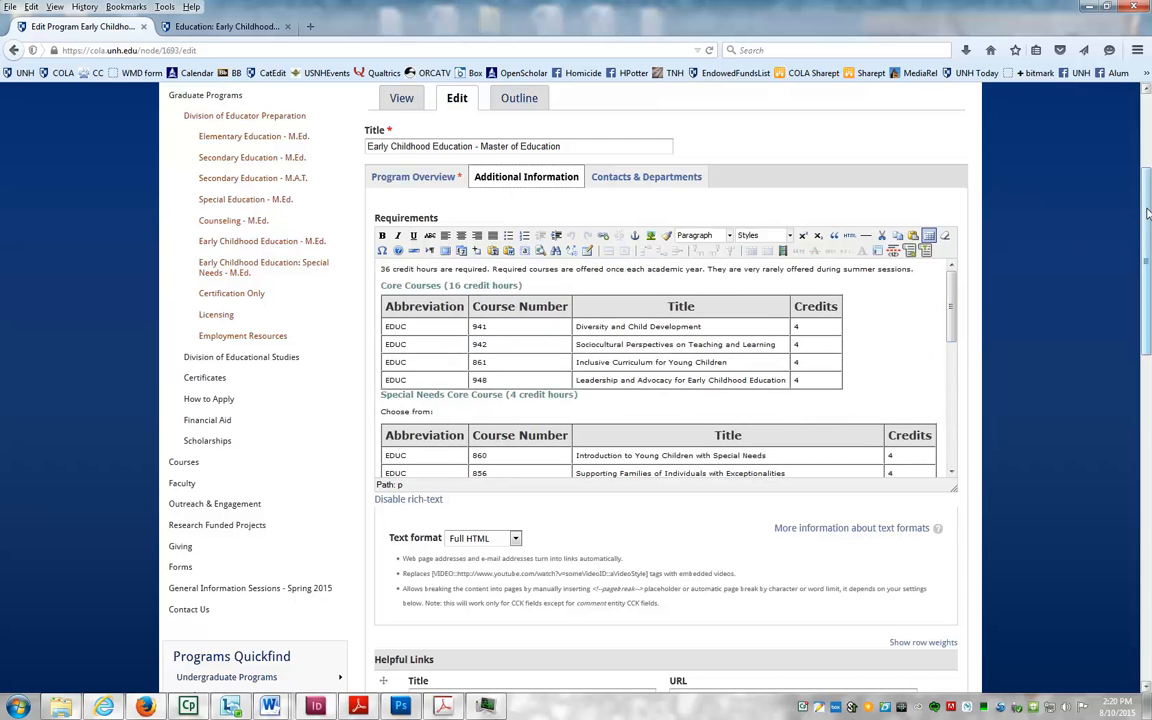
pyautogui.moveTo(1148, 208); pyautogui.dragTo(1148, 341)
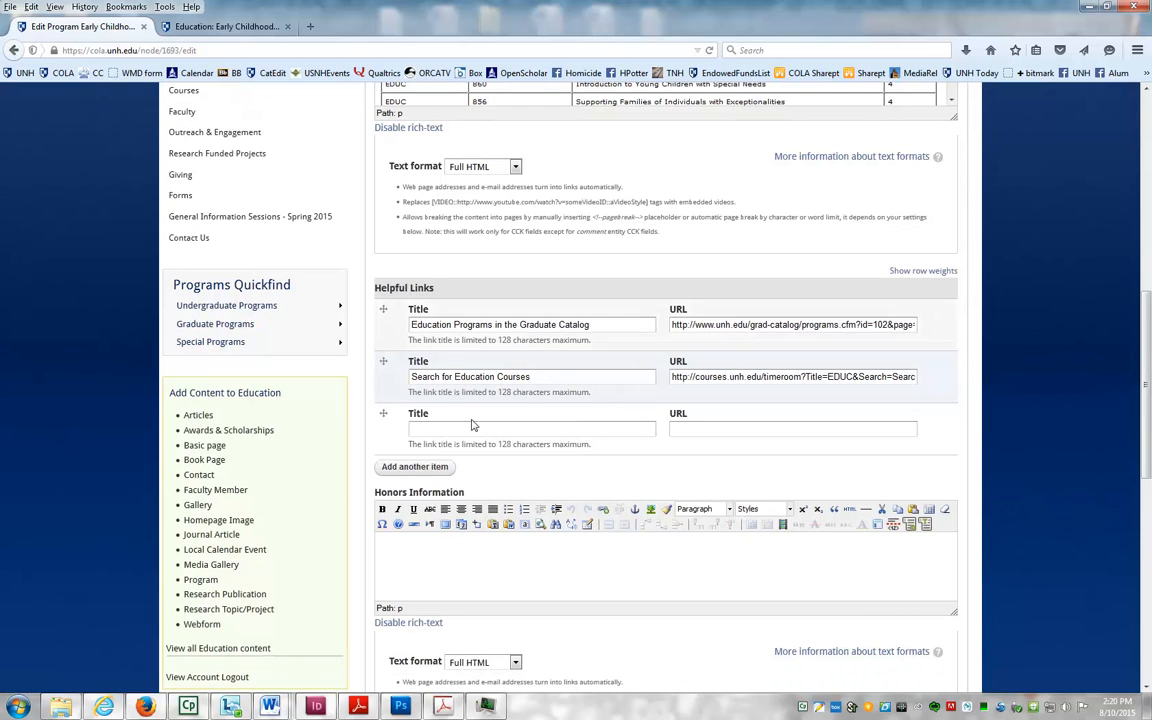
pyautogui.click(230, 28)
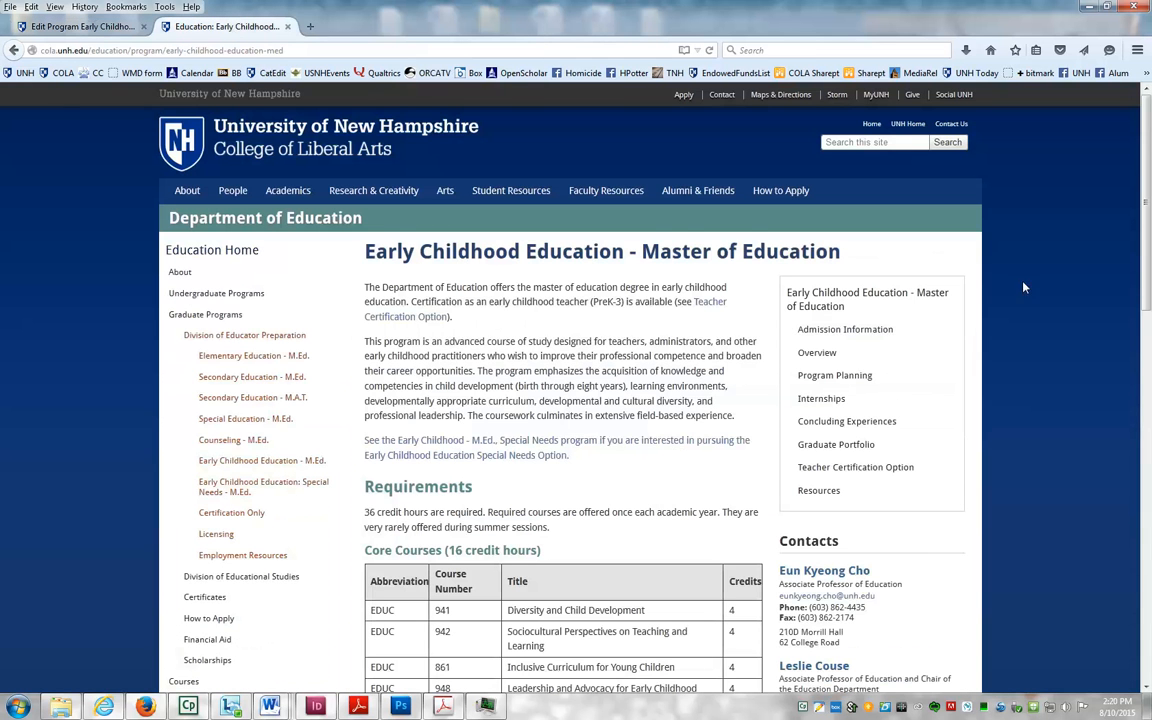
pyautogui.moveTo(1140, 240); pyautogui.dragTo(1150, 572)
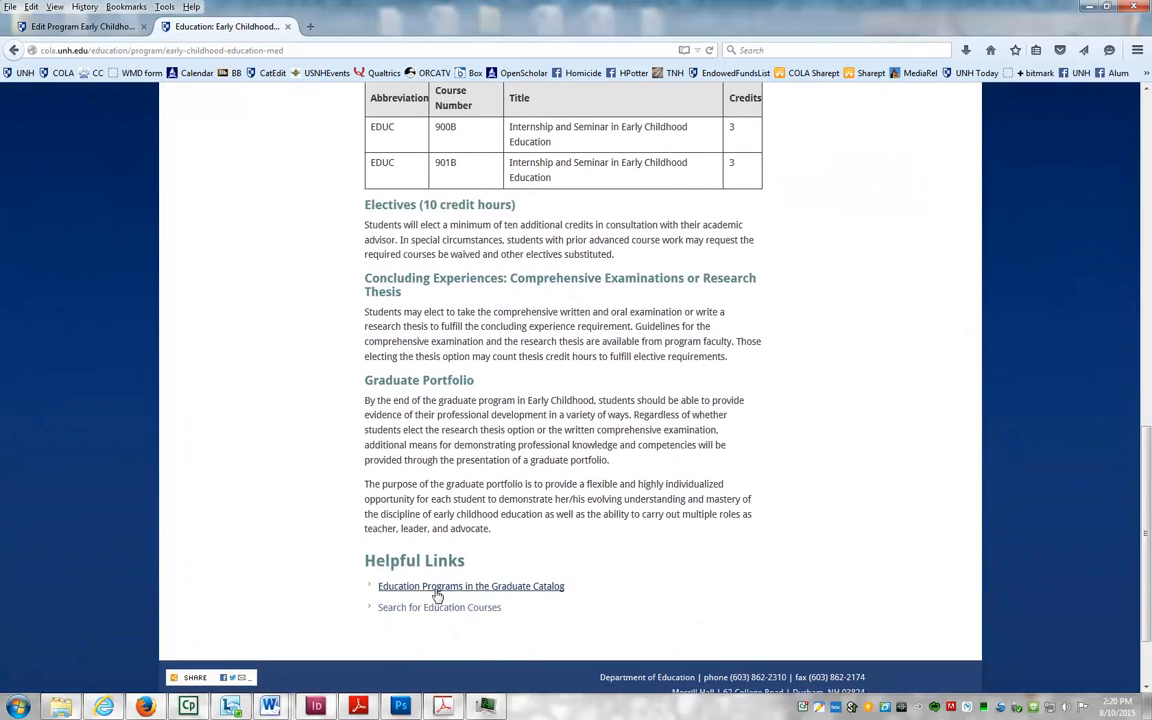
pyautogui.click(62, 27)
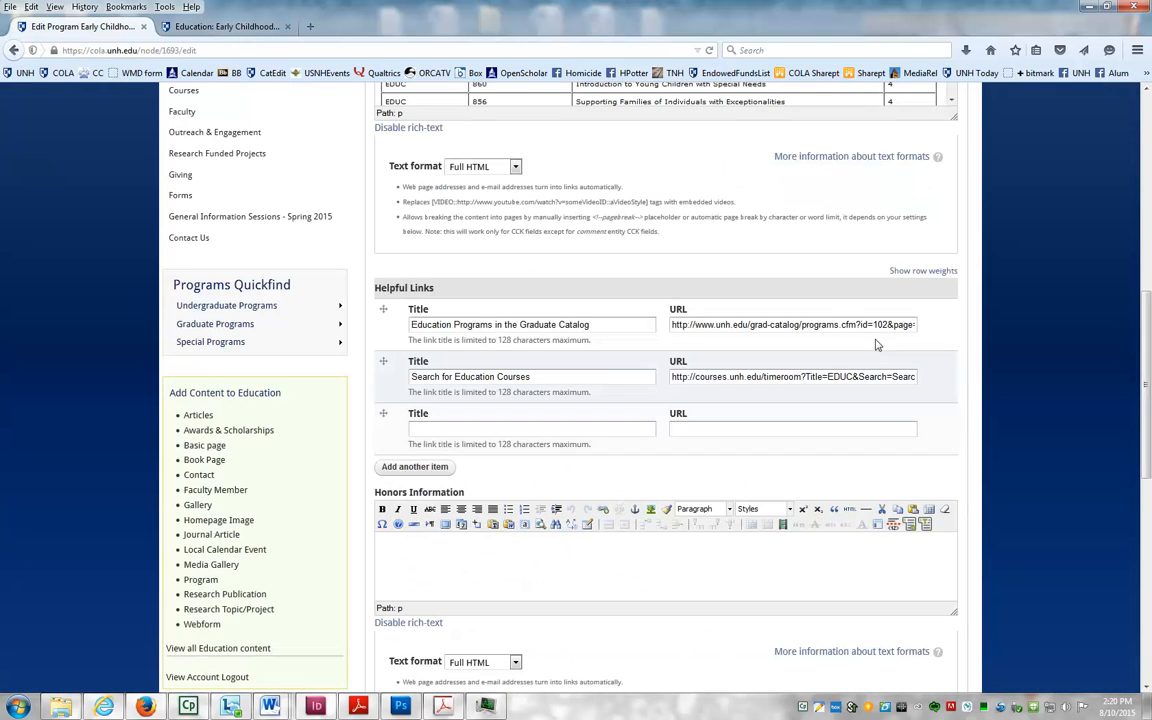
pyautogui.moveTo(1143, 323)
pyautogui.mouseDown()
pyautogui.moveTo(1145, 391)
pyautogui.moveTo(1144, 341)
pyautogui.mouseUp()
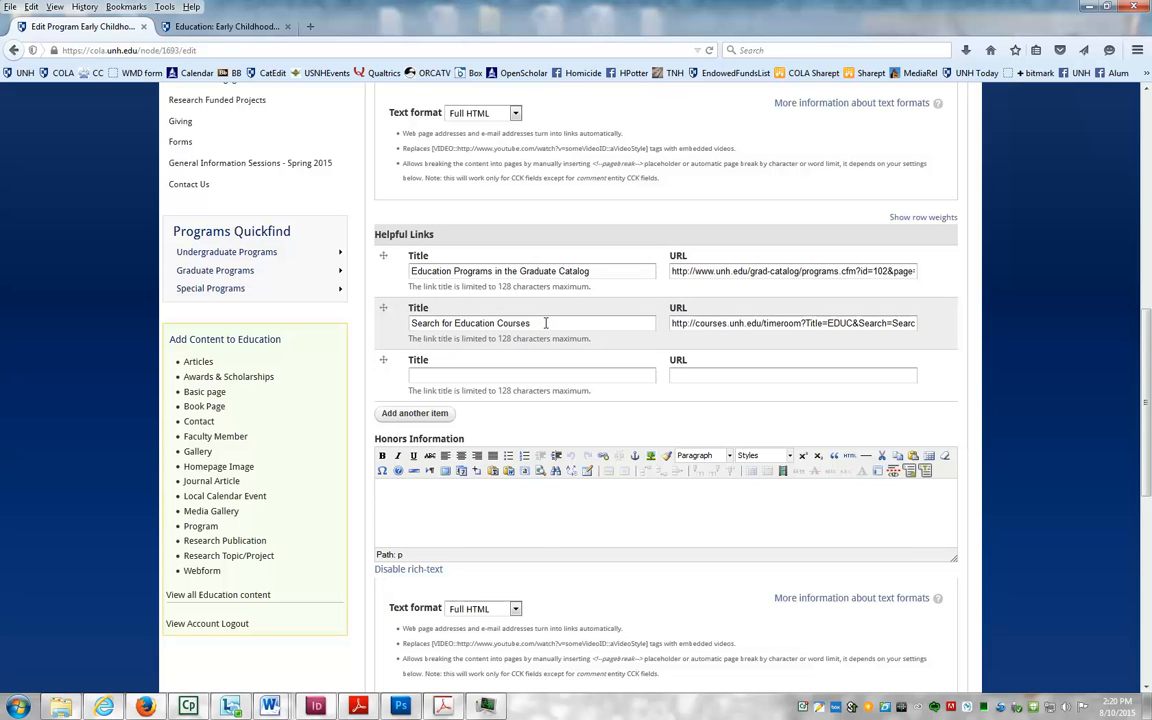
pyautogui.scroll(-2, 815, 426)
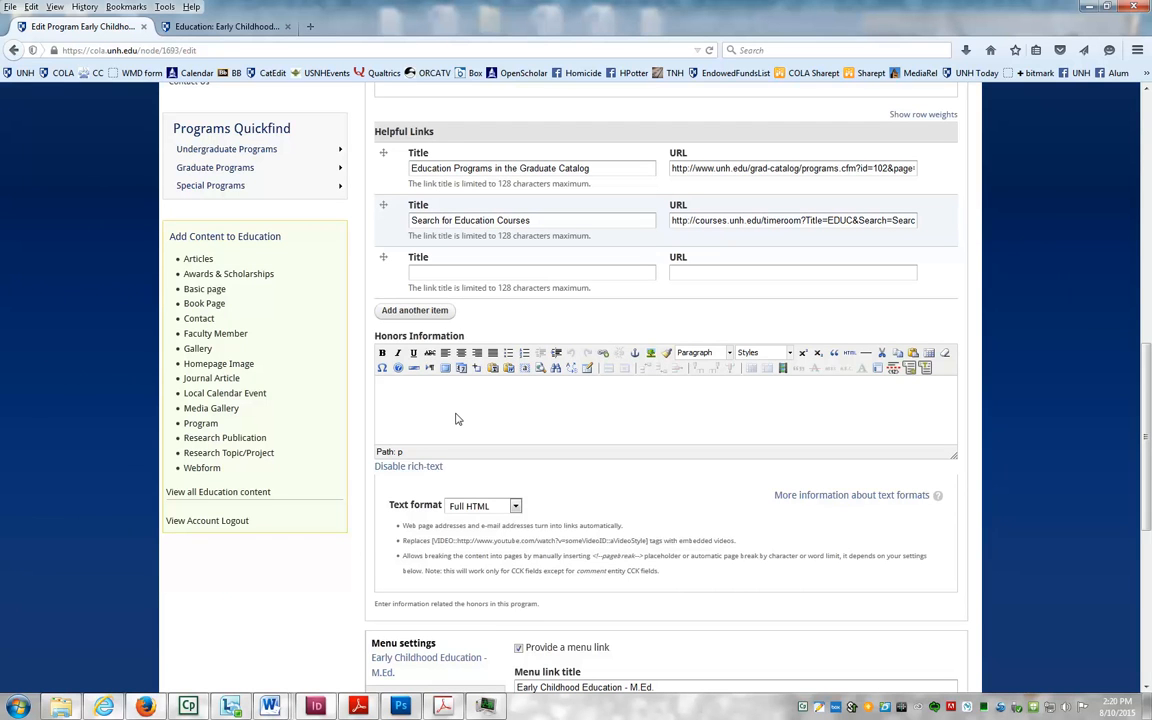
pyautogui.scroll(-2, 1149, 430)
# Examine the program's Contacts & Departments fields and compare the contact entries with the contacts on the published page
pyautogui.moveTo(1149, 430); pyautogui.dragTo(1149, 117)
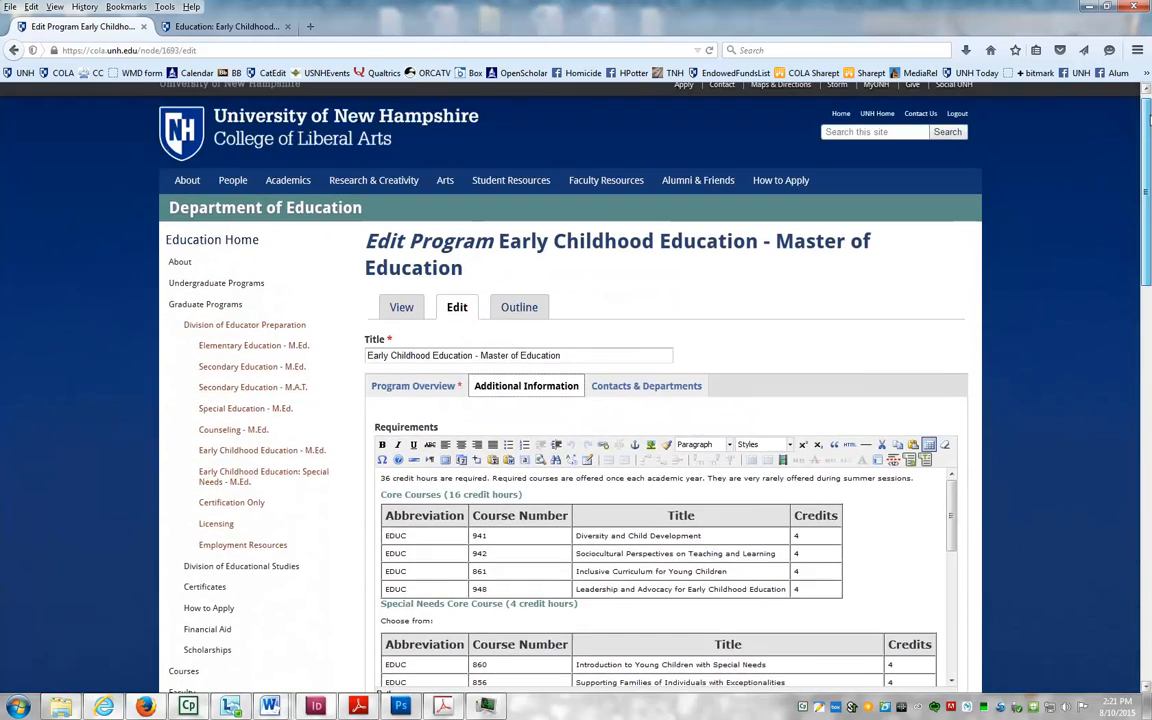
pyautogui.scroll(-2, 1149, 117)
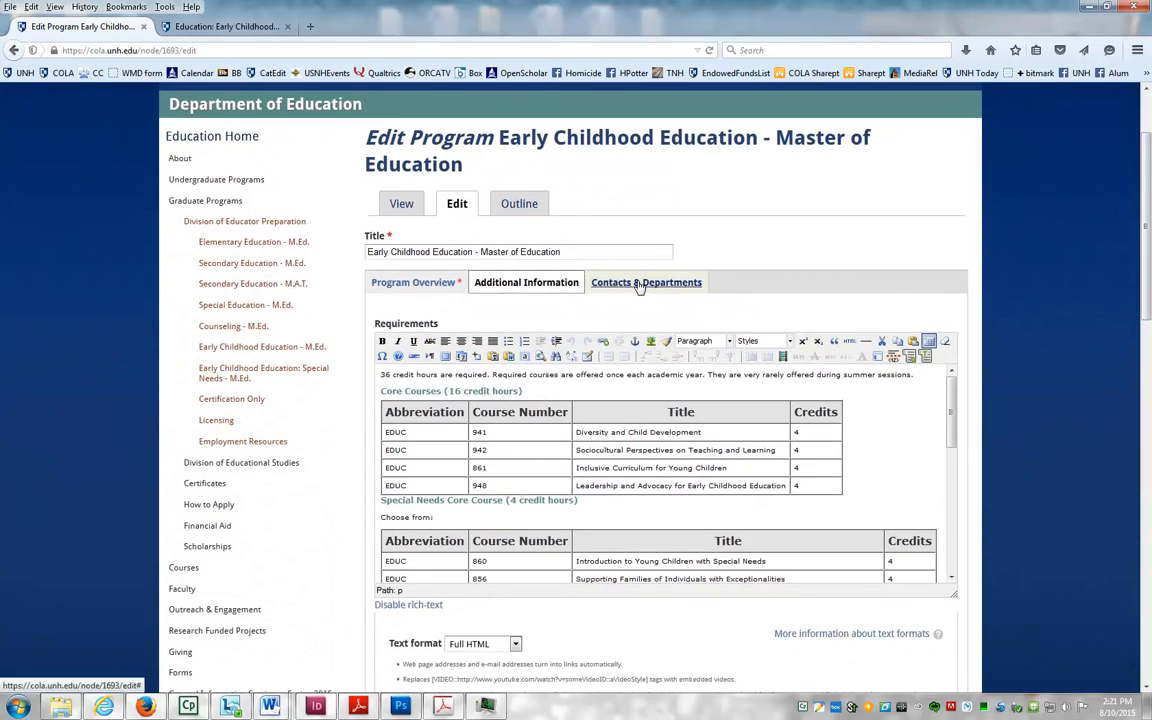
pyautogui.click(639, 284)
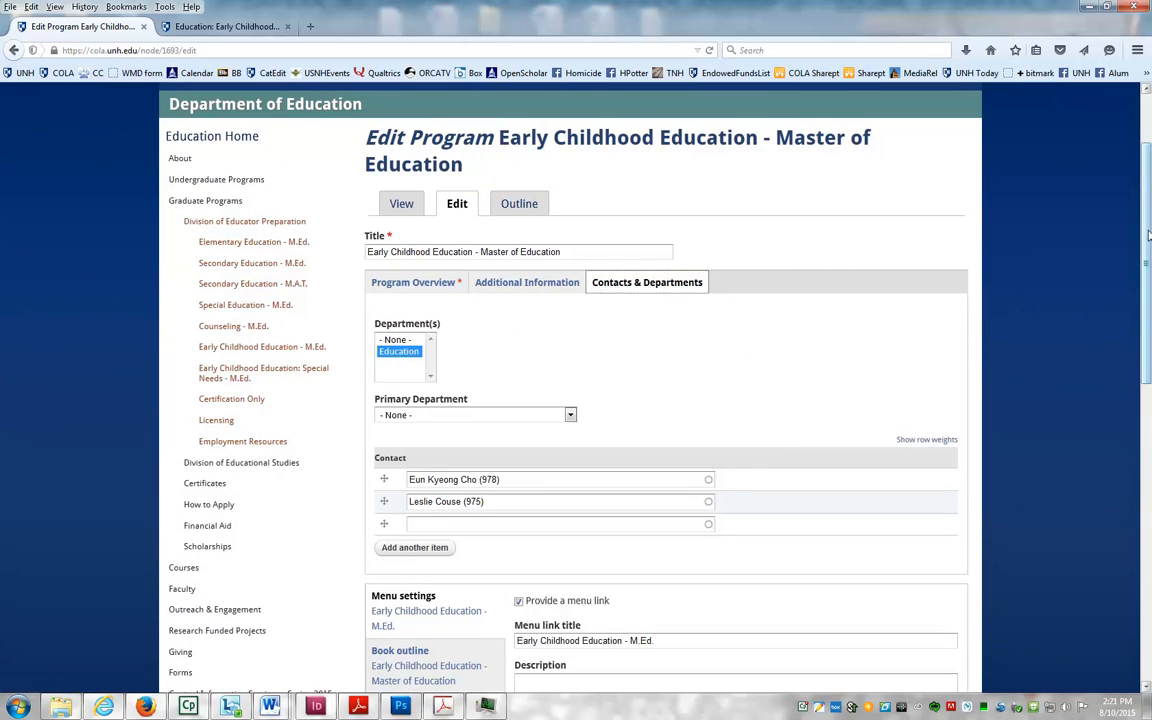
pyautogui.moveTo(1149, 236); pyautogui.dragTo(1149, 277)
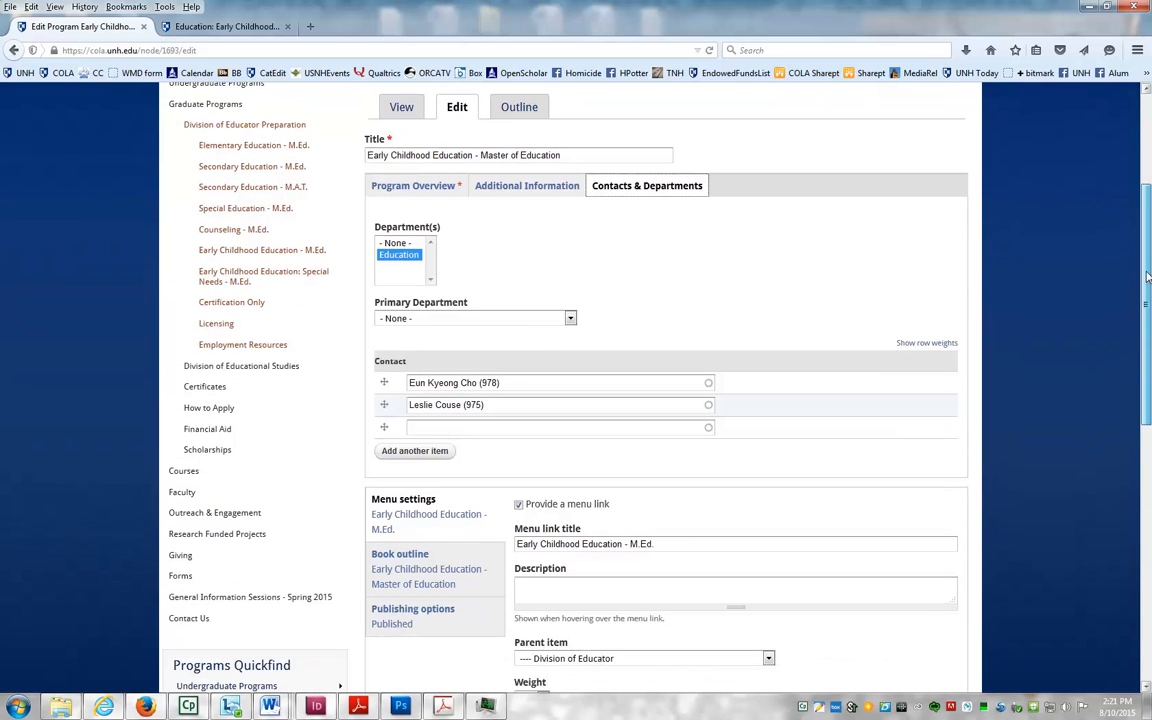
pyautogui.click(209, 31)
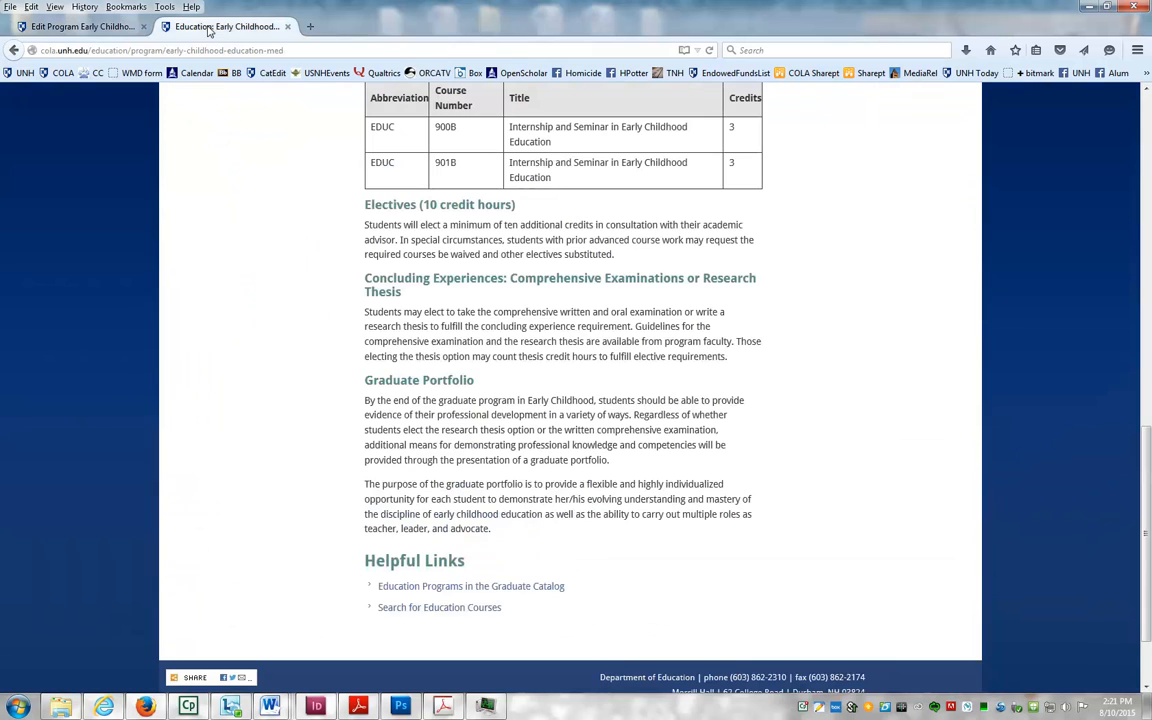
pyautogui.moveTo(1149, 454); pyautogui.dragTo(1149, 234)
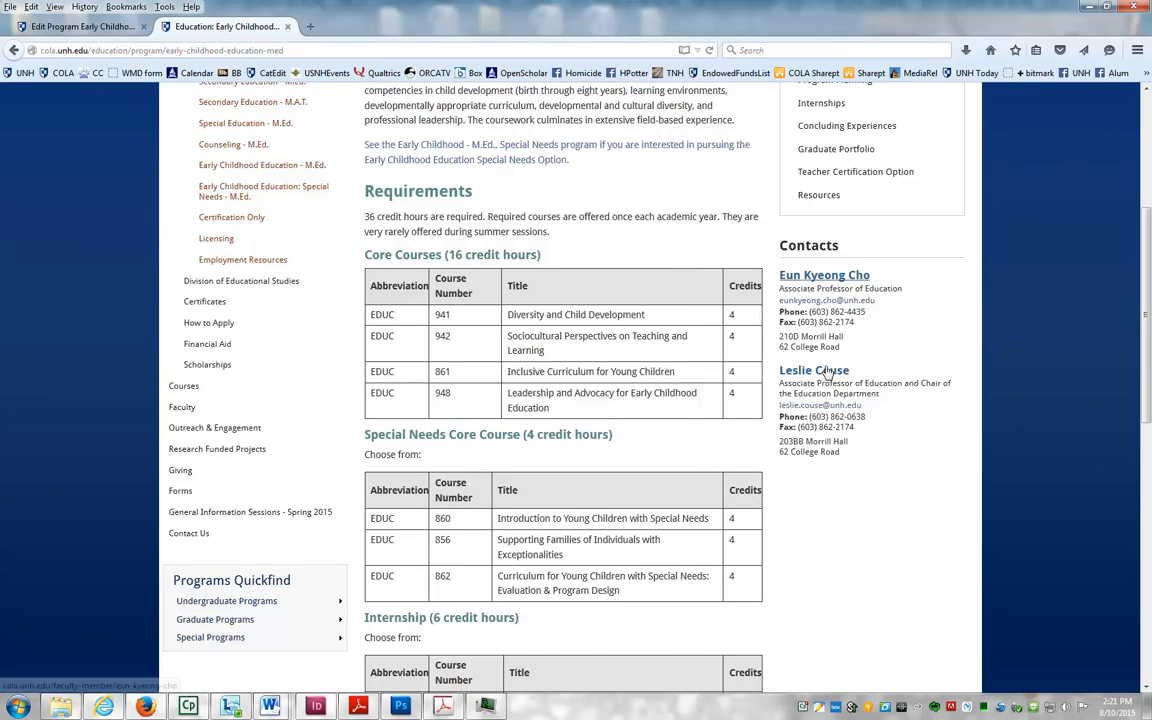
pyautogui.click(125, 28)
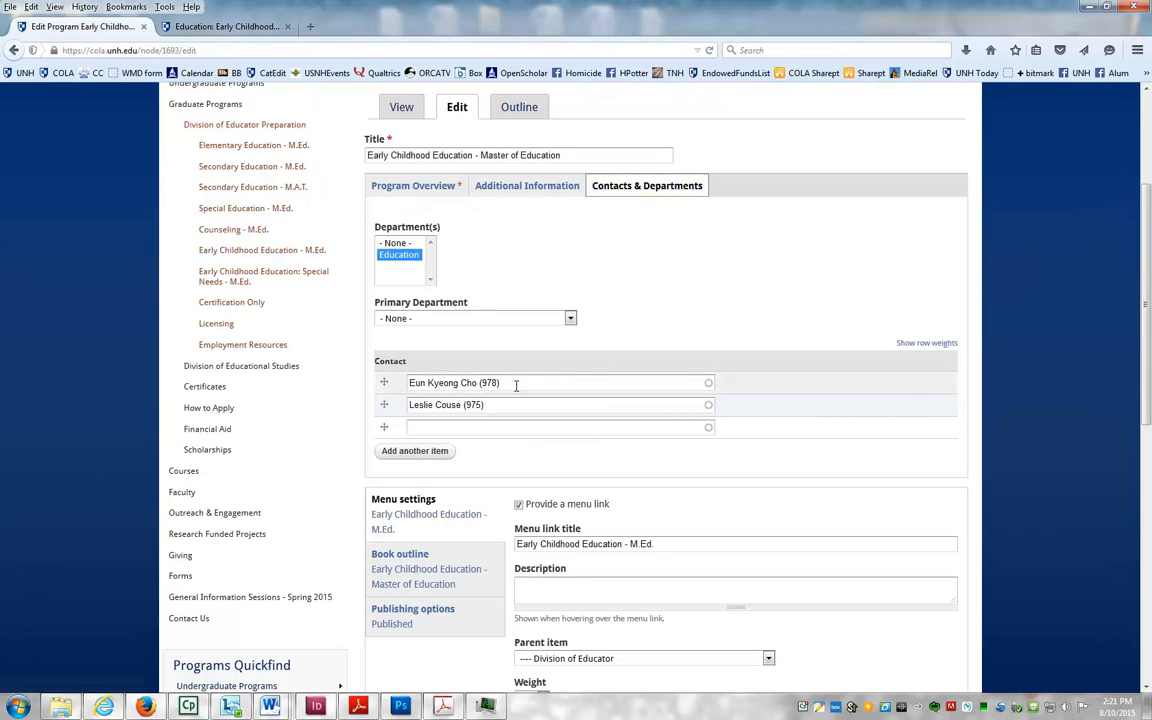
# Replace the program's second contact with a different person chosen from the autocomplete suggestions
pyautogui.moveTo(504, 403); pyautogui.dragTo(368, 405)
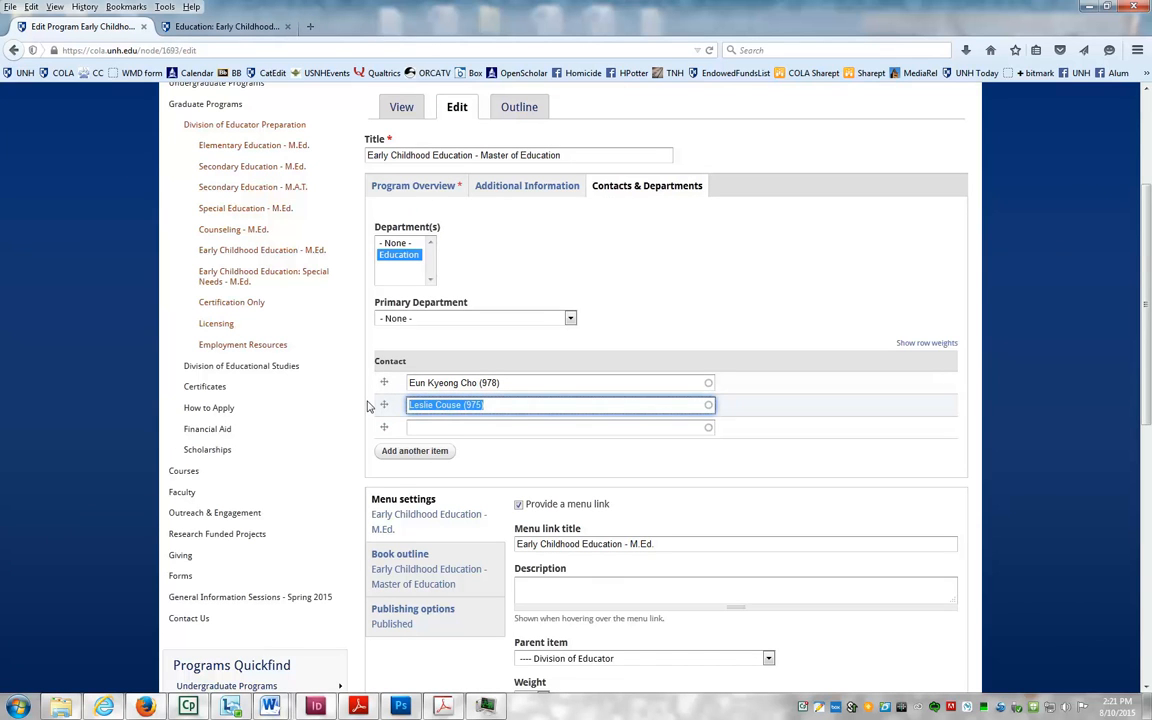
pyautogui.press('Delete')
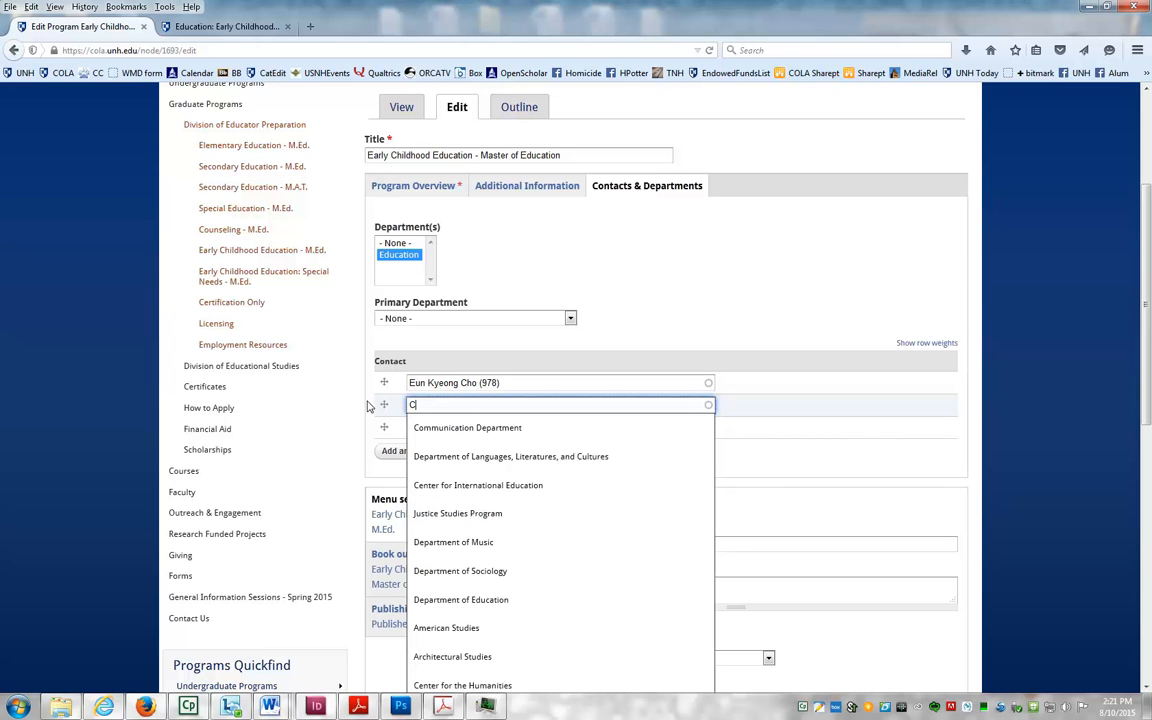
pyautogui.write('Car')
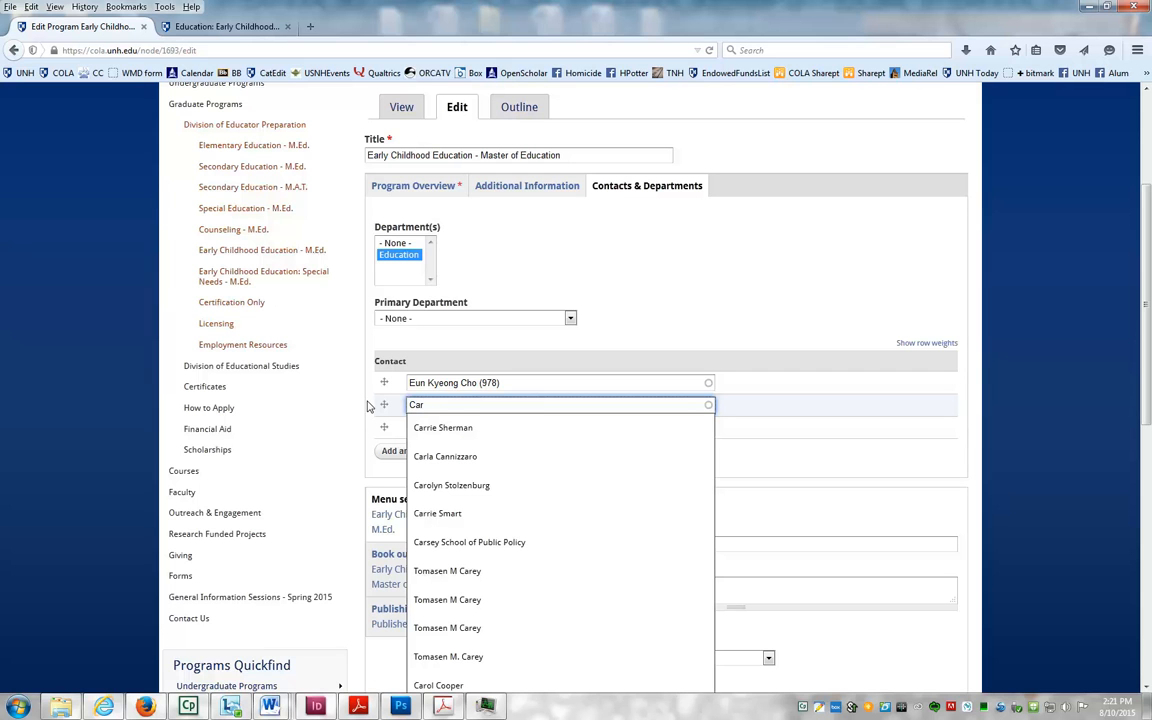
pyautogui.click(486, 572)
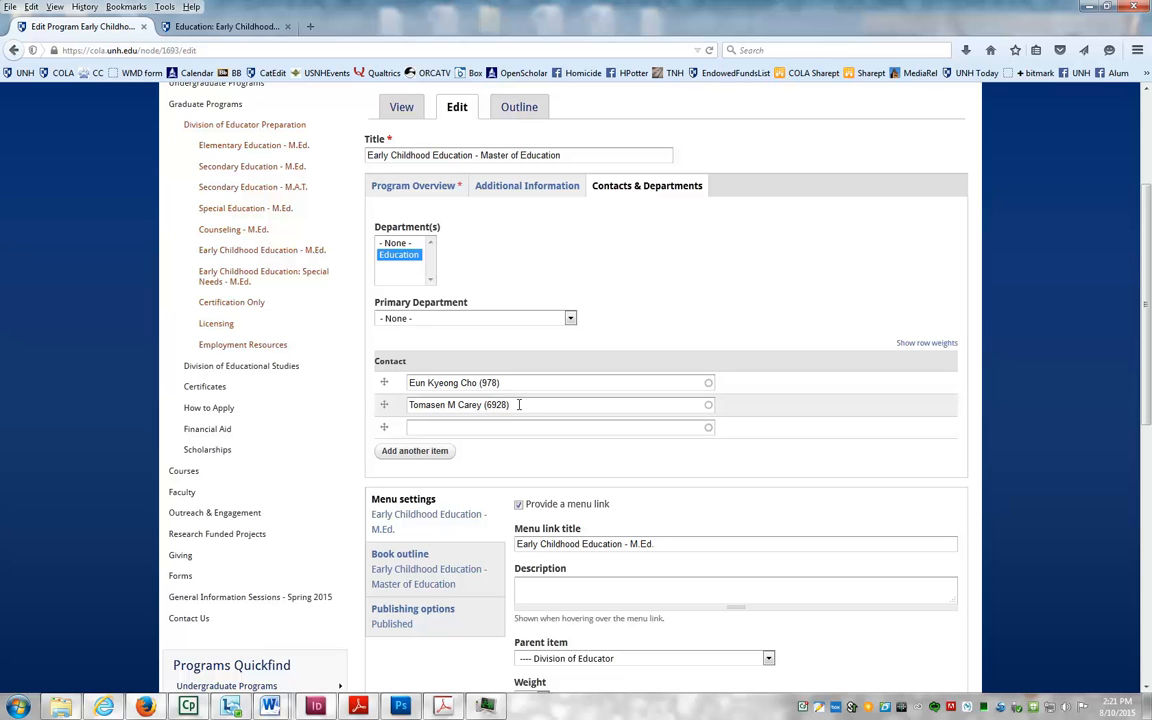
# Restore the original person as the second contact by searching for the first name and choosing the suggested match
pyautogui.moveTo(519, 404); pyautogui.dragTo(388, 395)
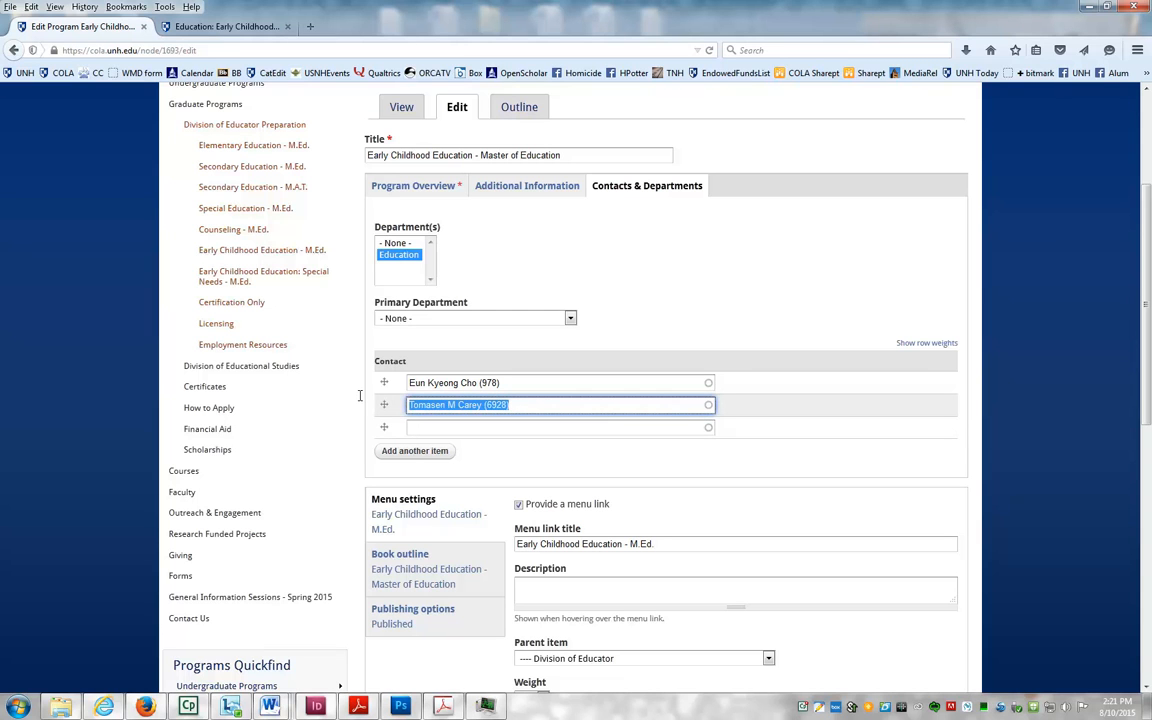
pyautogui.write('Leslie')
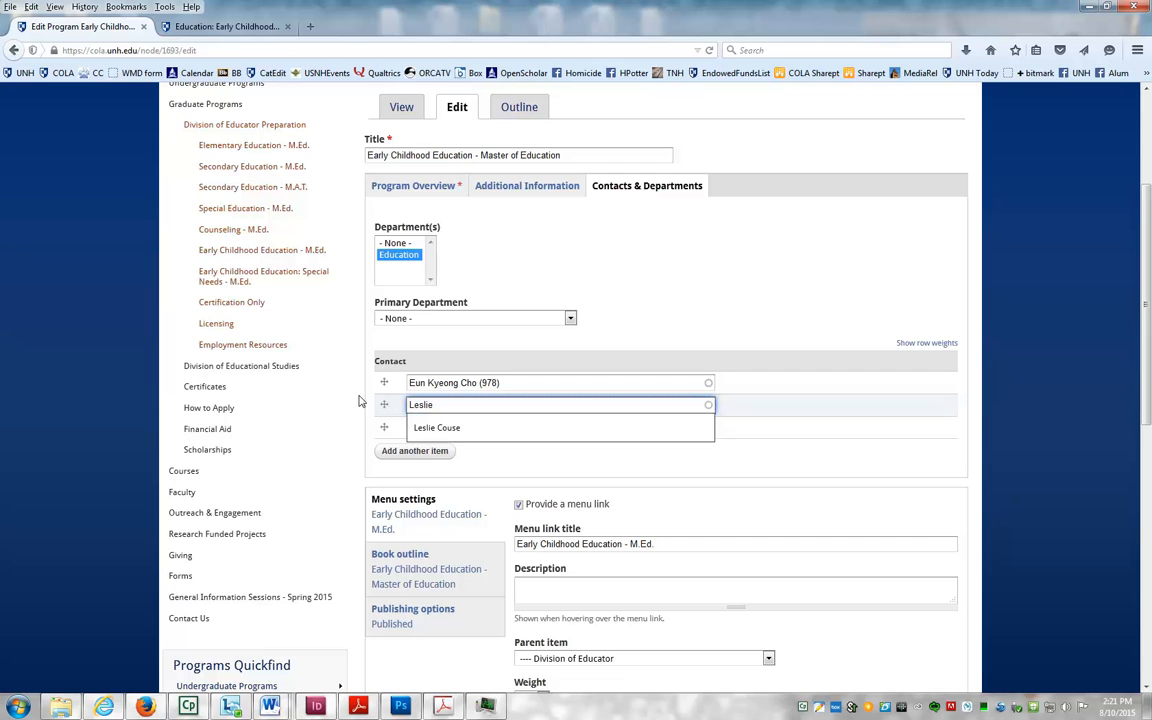
pyautogui.click(440, 428)
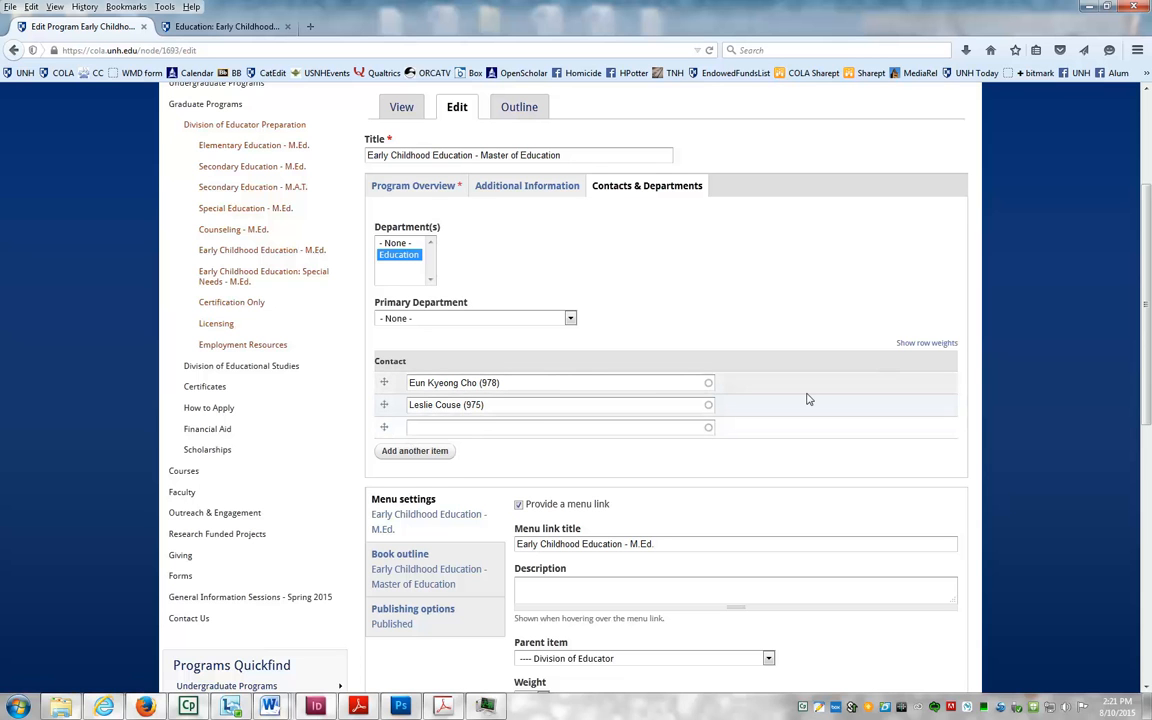
# Leave the edit form without saving and return to the program page's view with its list of subpages
pyautogui.scroll(-1, 809, 399)
pyautogui.scroll(5, 809, 399)
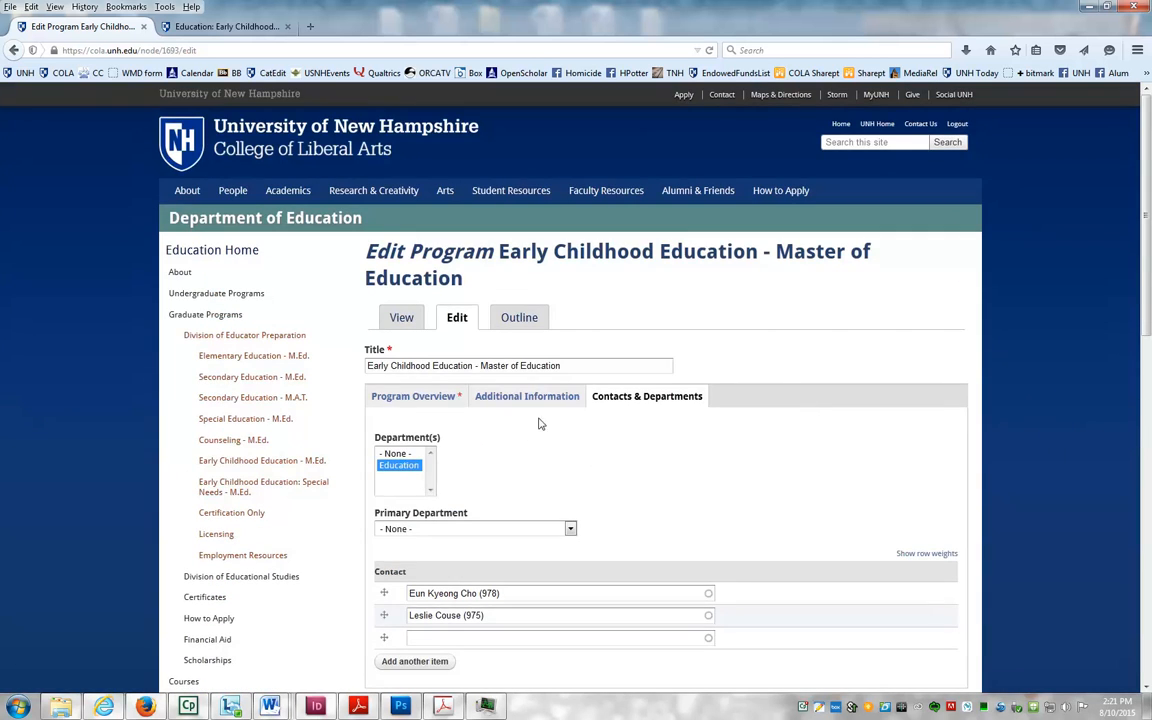
pyautogui.click(400, 320)
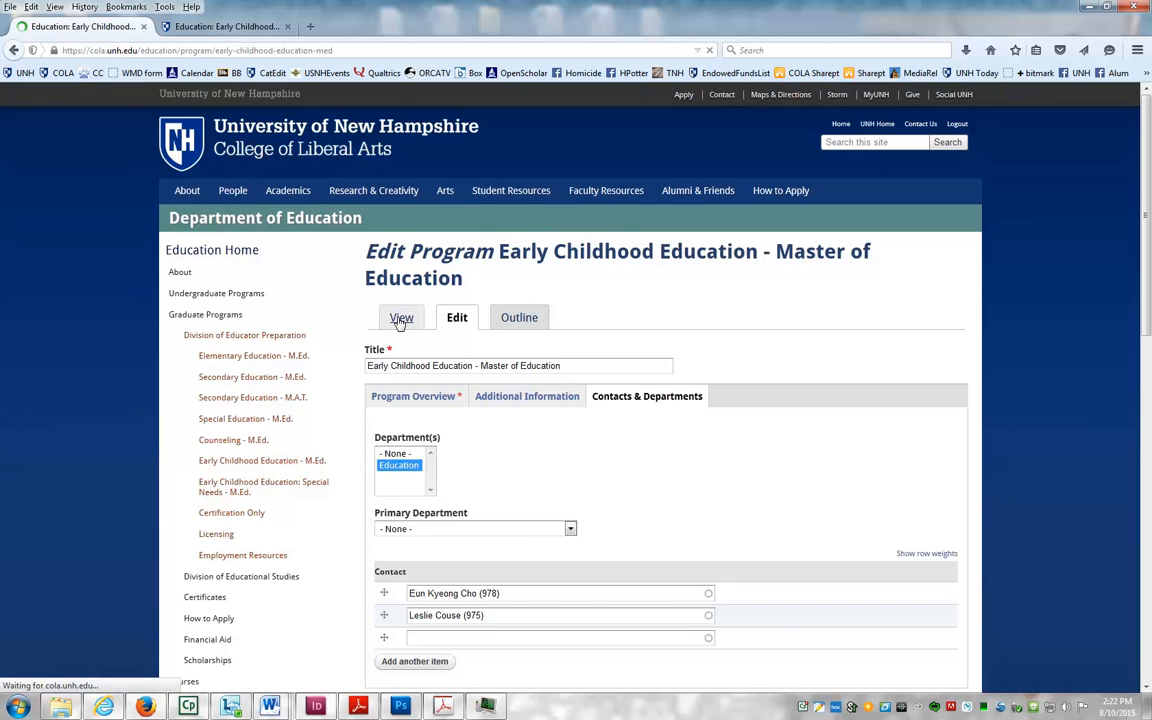
pyautogui.moveTo(1147, 207); pyautogui.dragTo(1147, 276)
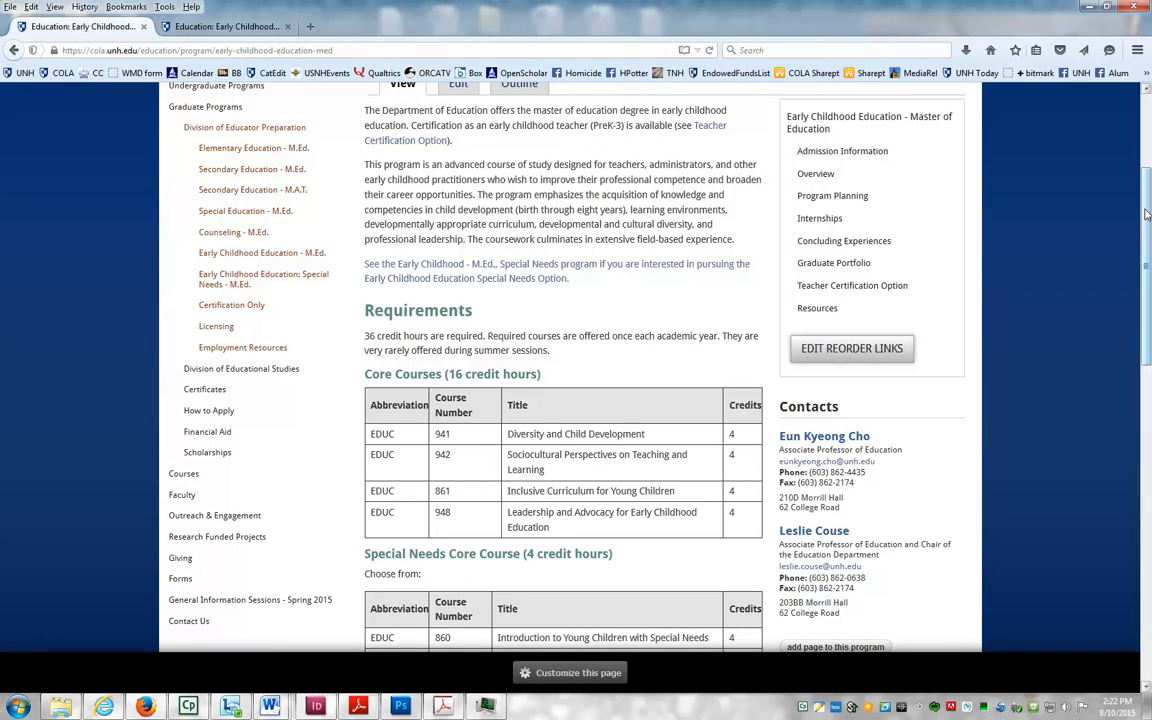
# Go to the program's Admission Information subpage and open that book page for editing
pyautogui.click(837, 155)
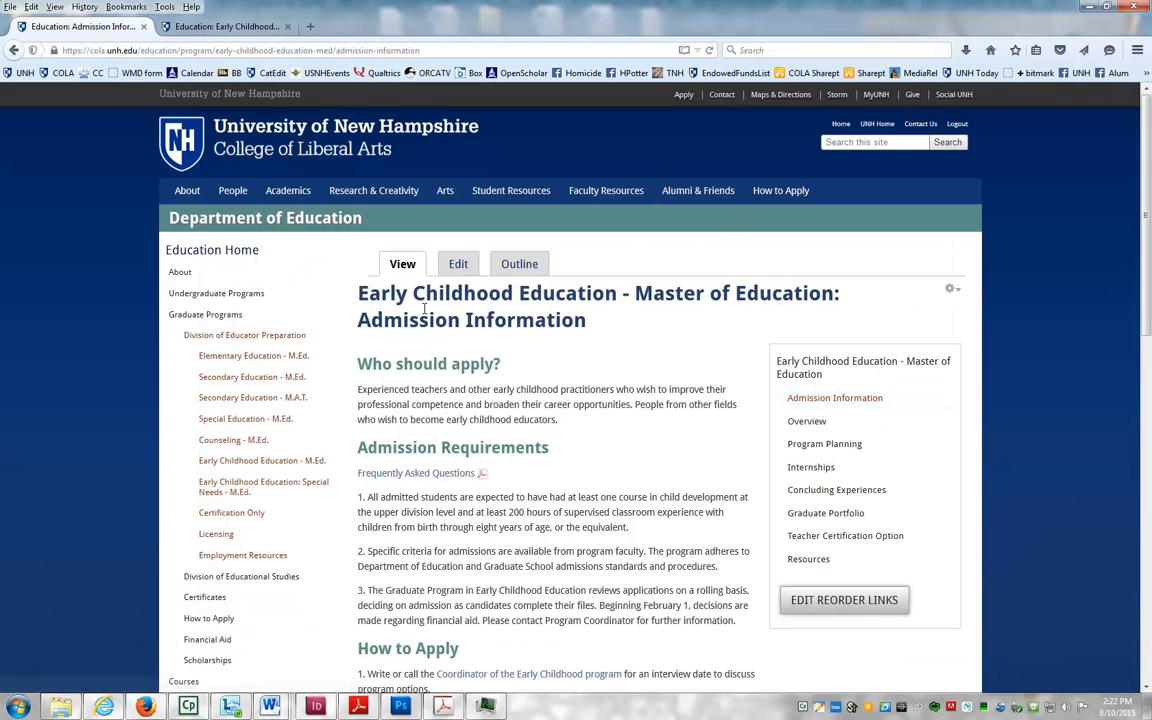
pyautogui.scroll(-1, 609, 411)
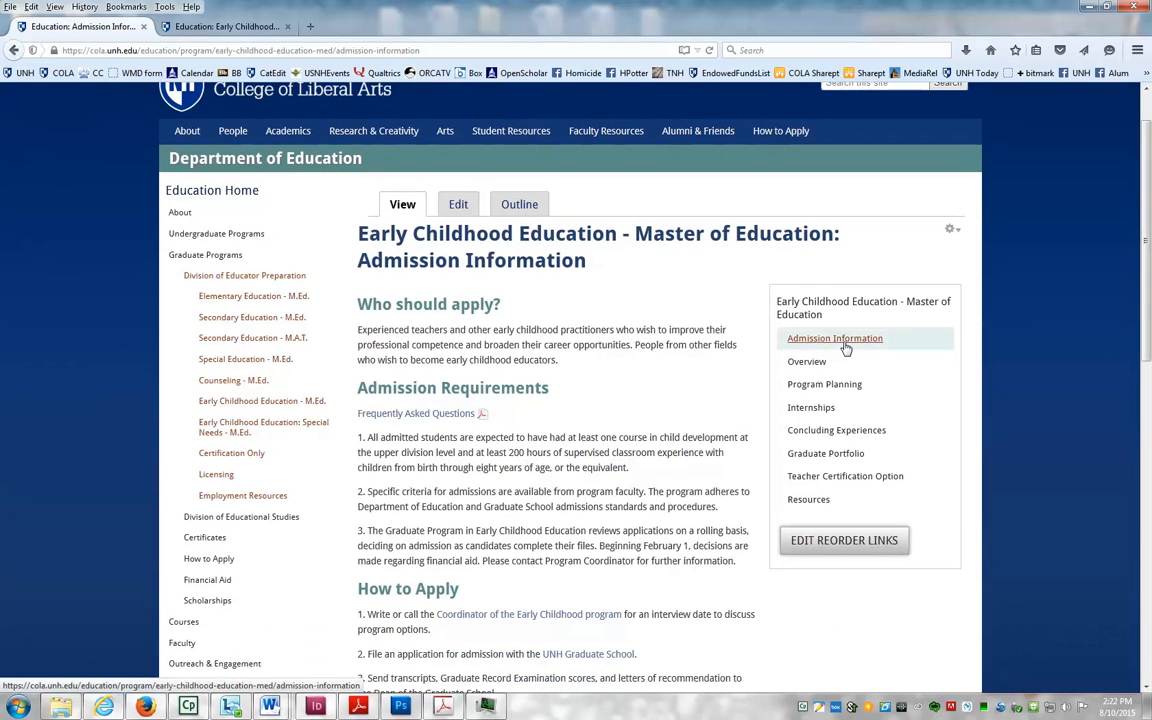
pyautogui.click(459, 205)
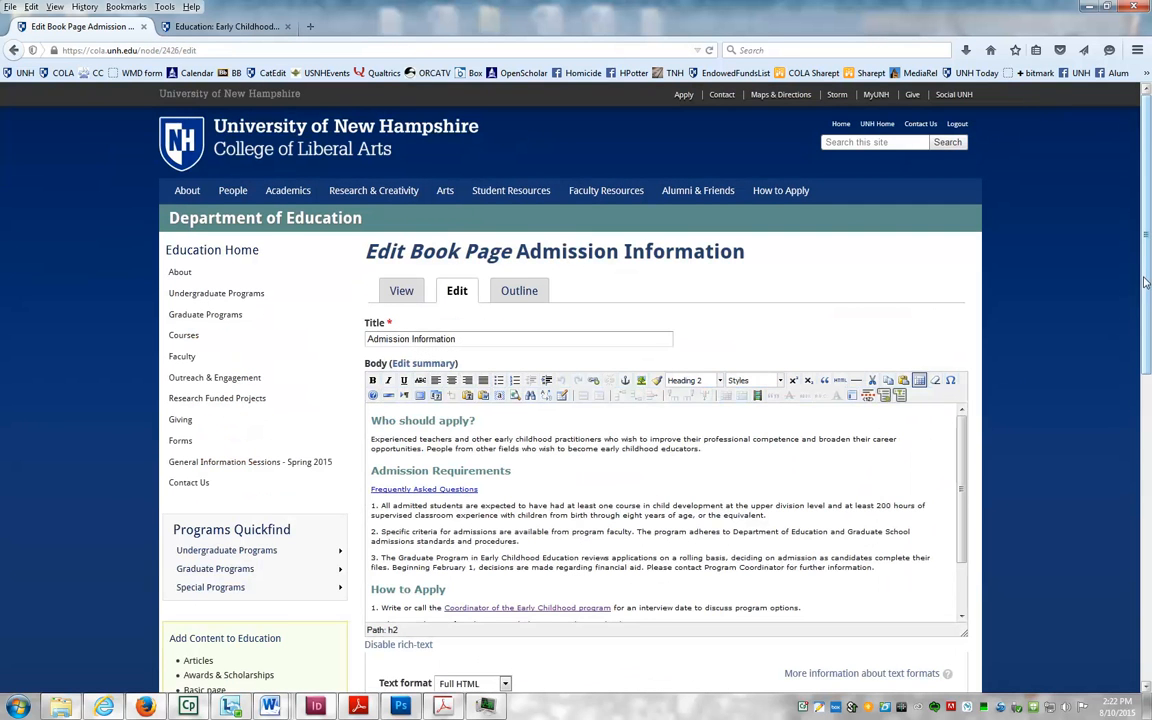
# Examine the Admission Information edit form, including its body text, text format and department settings
pyautogui.scroll(-2, 1146, 284)
pyautogui.click(559, 441)
pyautogui.scroll(-1, 559, 441)
pyautogui.scroll(1, 559, 441)
pyautogui.scroll(-5, 1148, 440)
pyautogui.scroll(-2, 1148, 440)
pyautogui.scroll(6, 1148, 440)
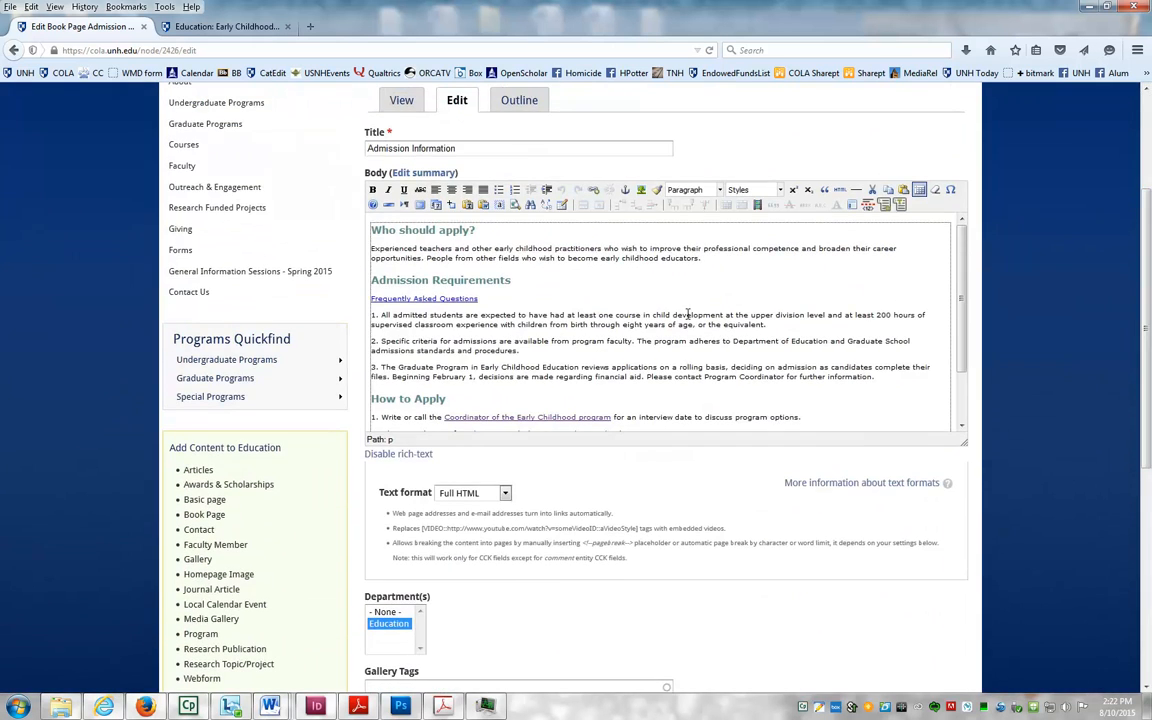
# Check the menu, book outline and publishing settings of the Admission Information edit form and return to its page view without saving
pyautogui.scroll(-6, 519, 430)
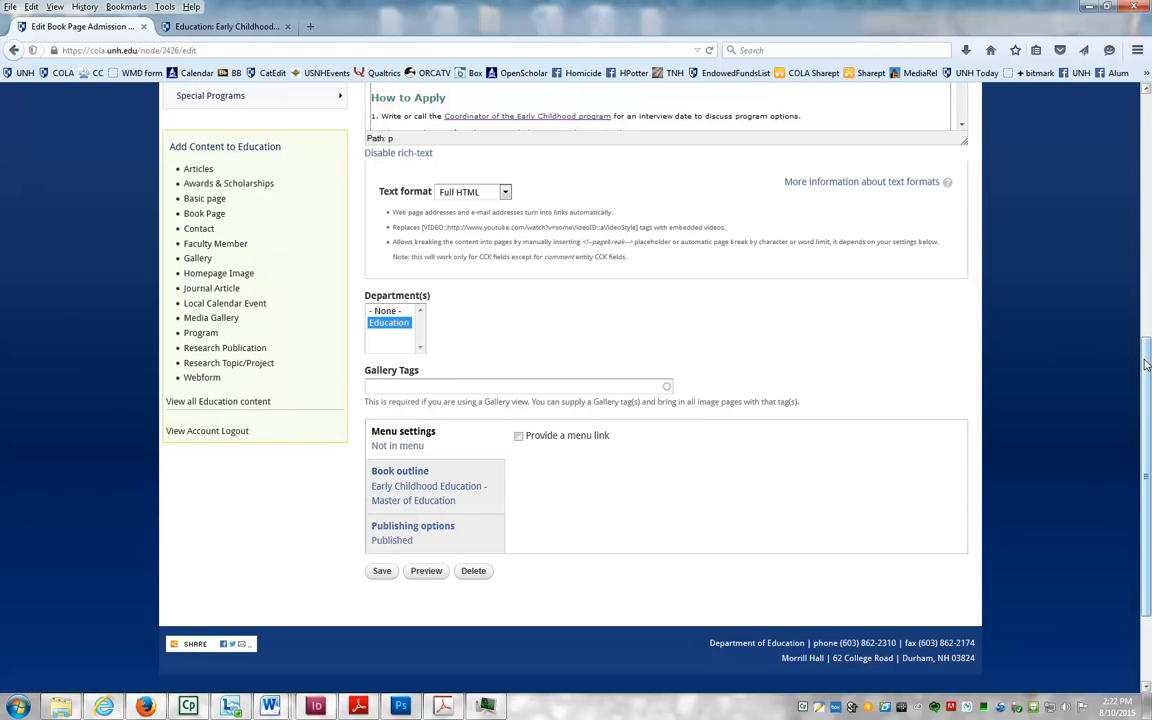
pyautogui.moveTo(1147, 361); pyautogui.dragTo(1136, 212)
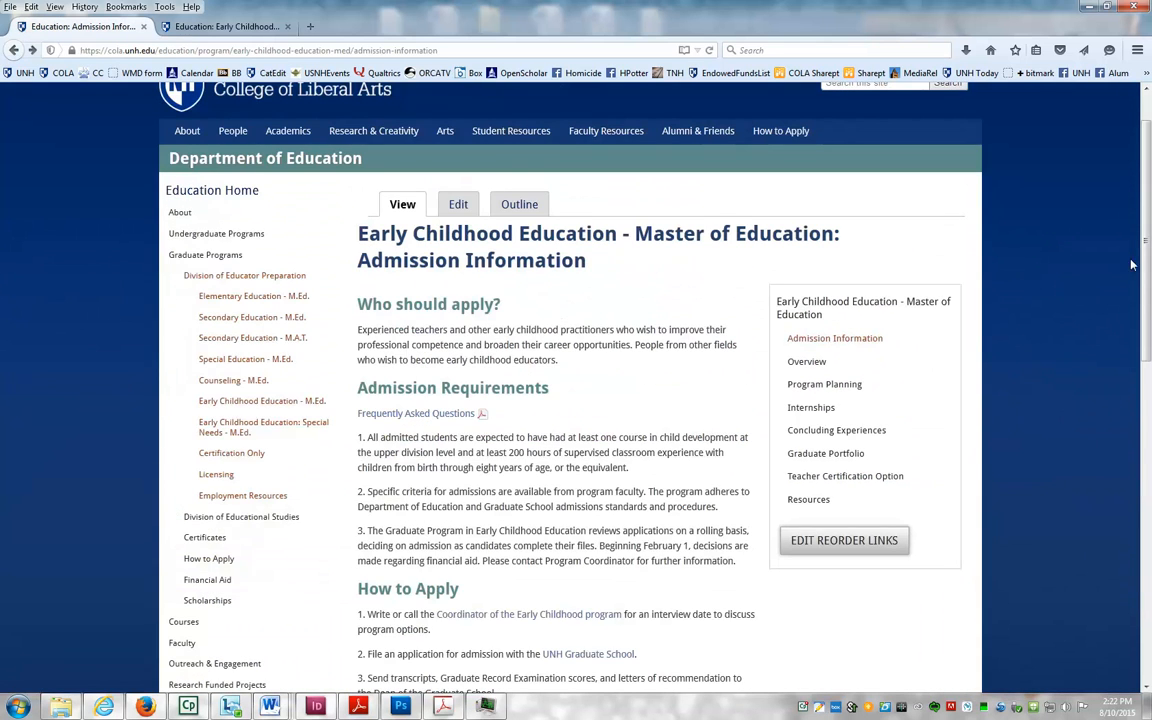
pyautogui.scroll(-3, 1146, 209)
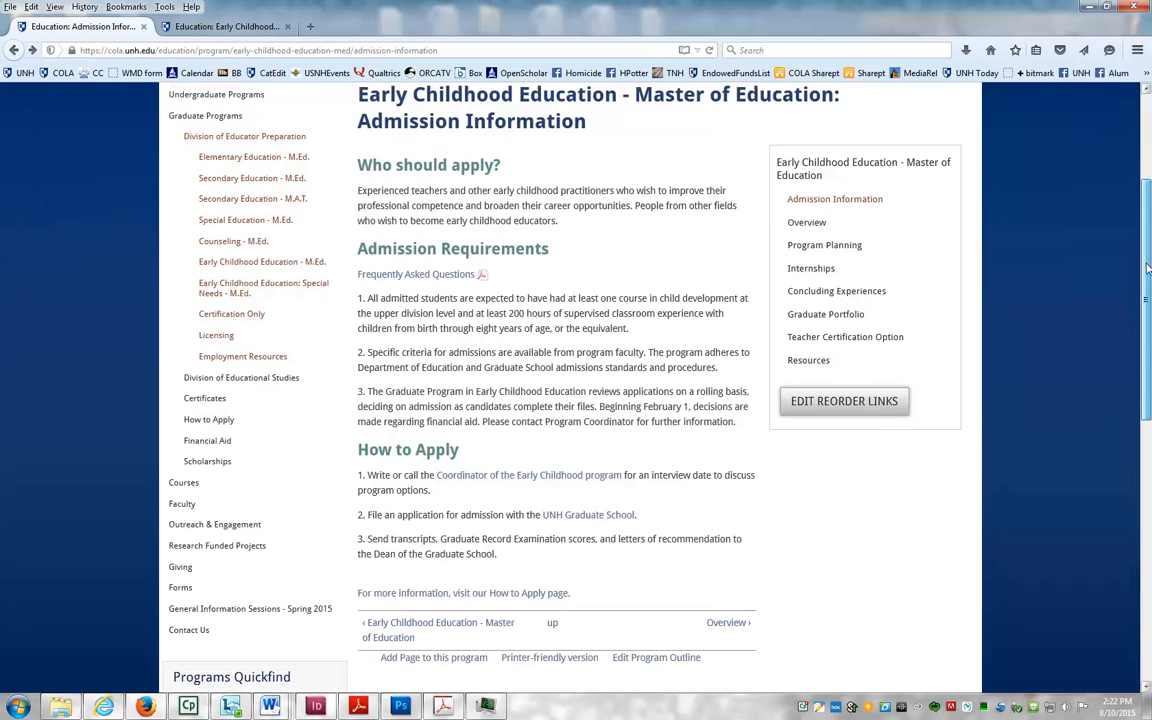
# Open the reorder list for the program's subpages, move the Overview entry and drop it back under Admission Information, and save the book pages
pyautogui.click(829, 408)
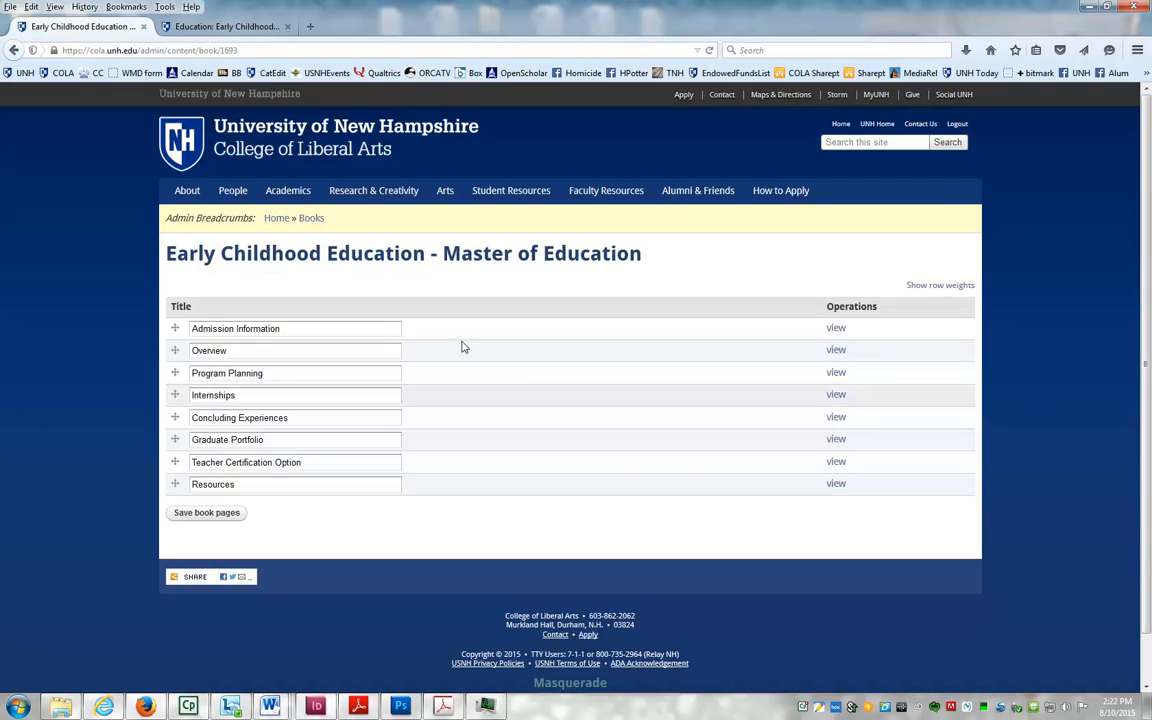
pyautogui.moveTo(175, 350)
pyautogui.mouseDown()
pyautogui.moveTo(175, 390)
pyautogui.moveTo(175, 350)
pyautogui.mouseUp()
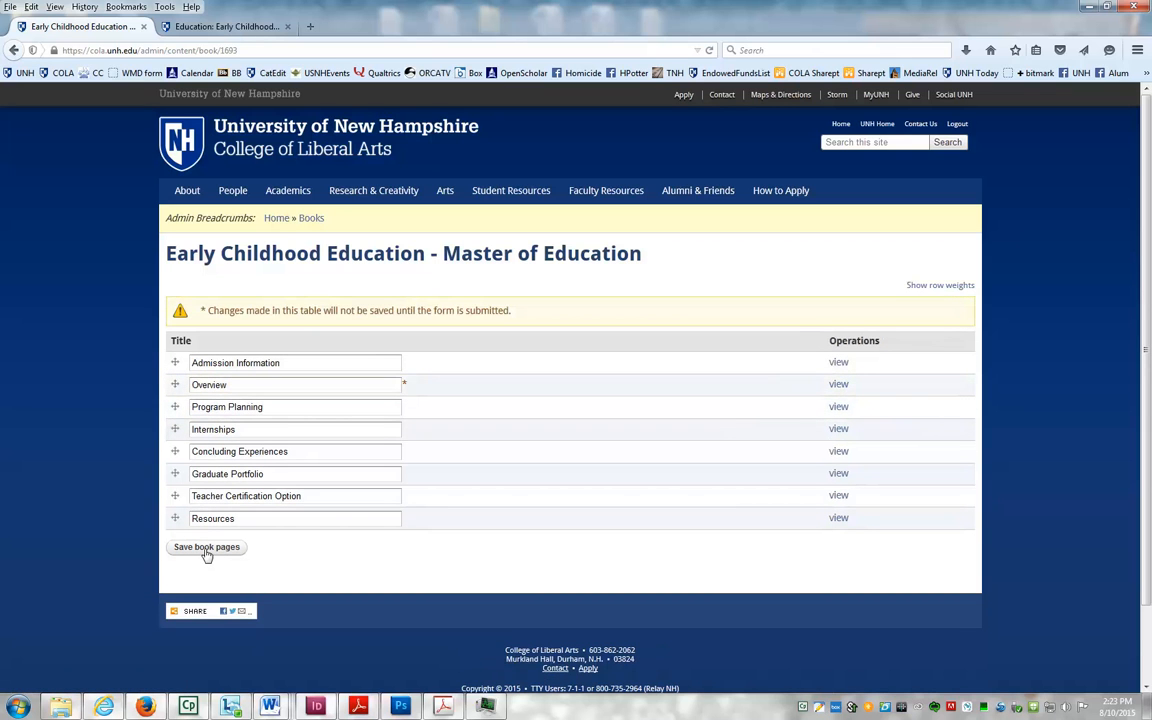
pyautogui.click(206, 549)
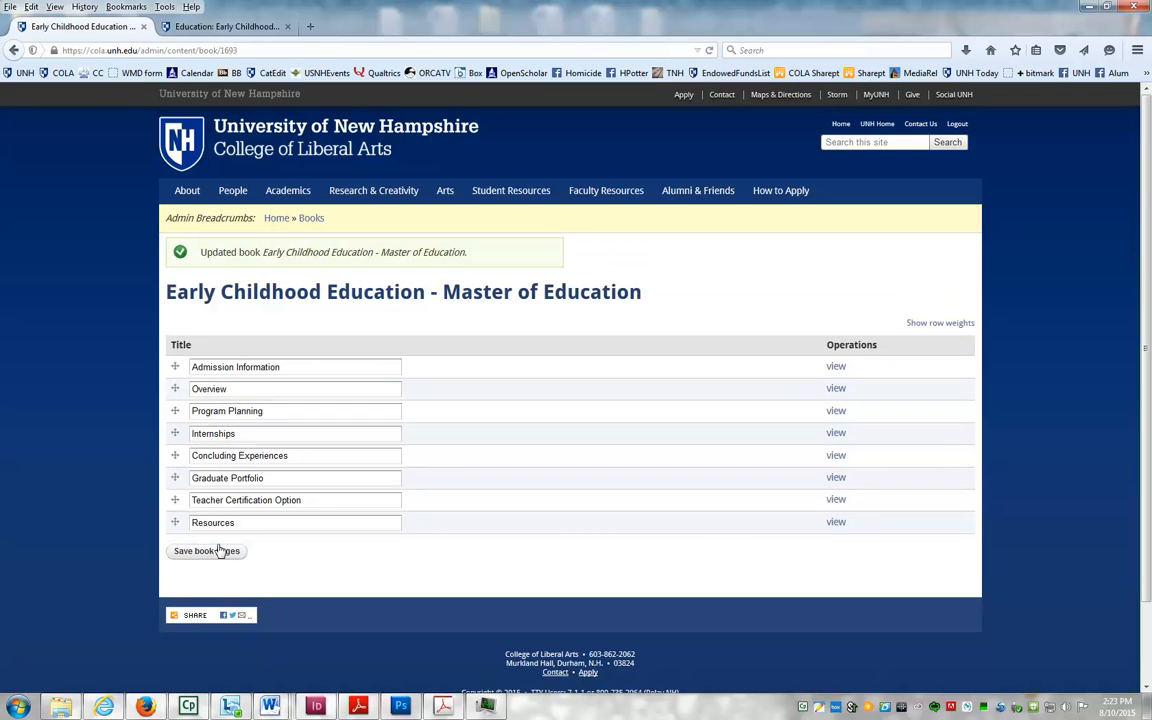
# View the Admission Information page from the reorder list and go up one level to the main program page
pyautogui.click(834, 367)
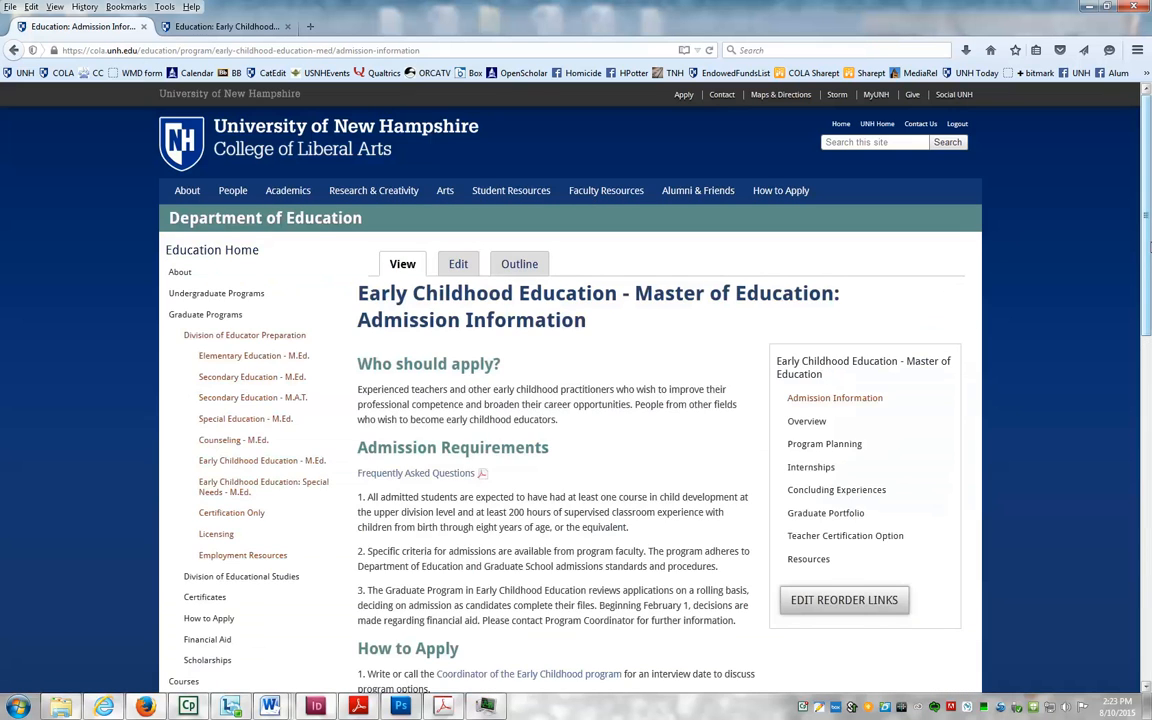
pyautogui.moveTo(1148, 225); pyautogui.dragTo(1148, 335)
pyautogui.click(551, 544)
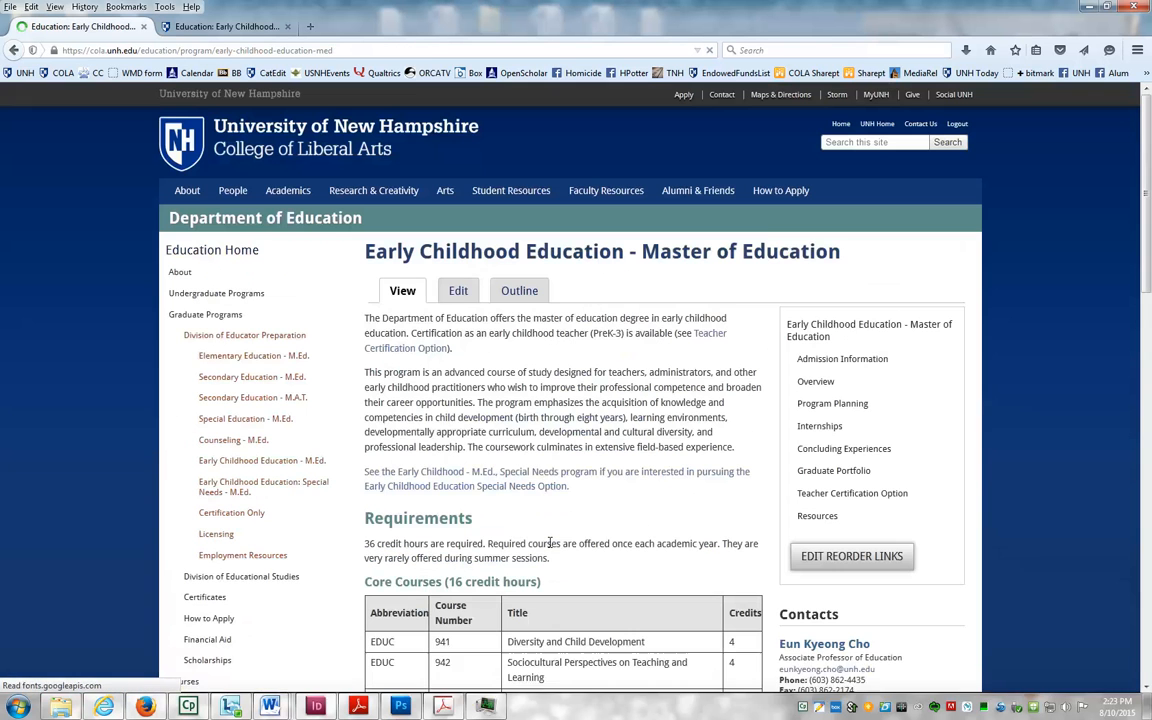
# Start adding a new book page to the Early Childhood Education - Master of Education program
pyautogui.scroll(-6, 879, 490)
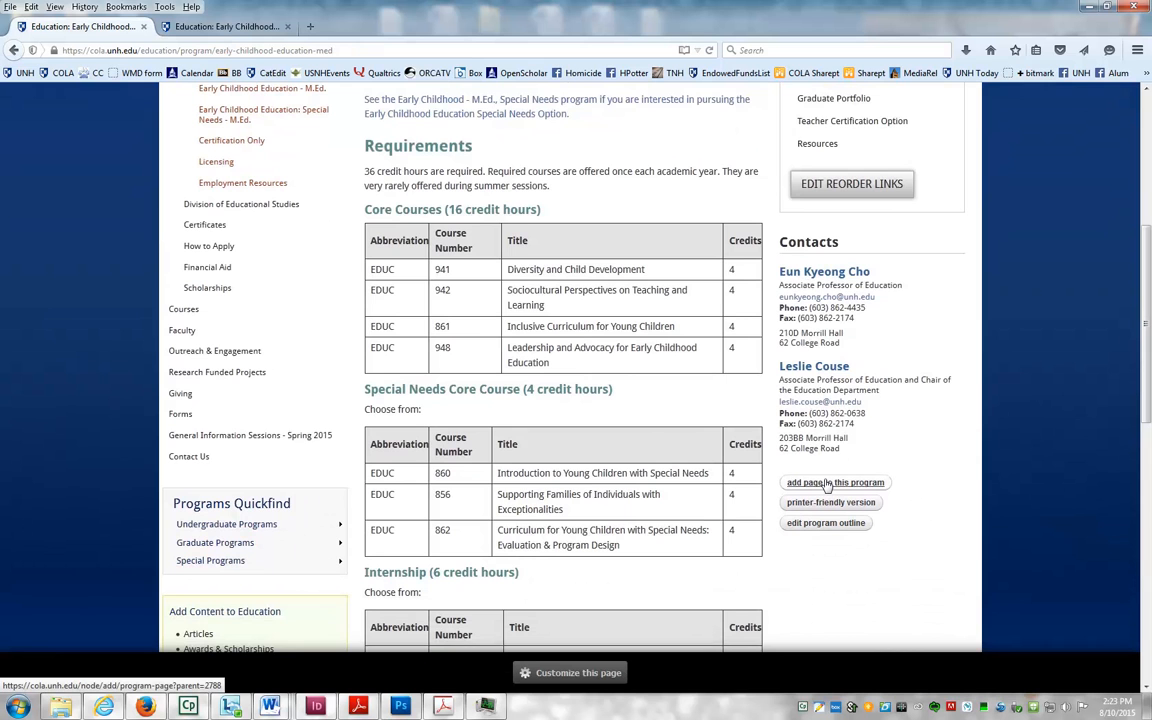
pyautogui.scroll(2, 1149, 258)
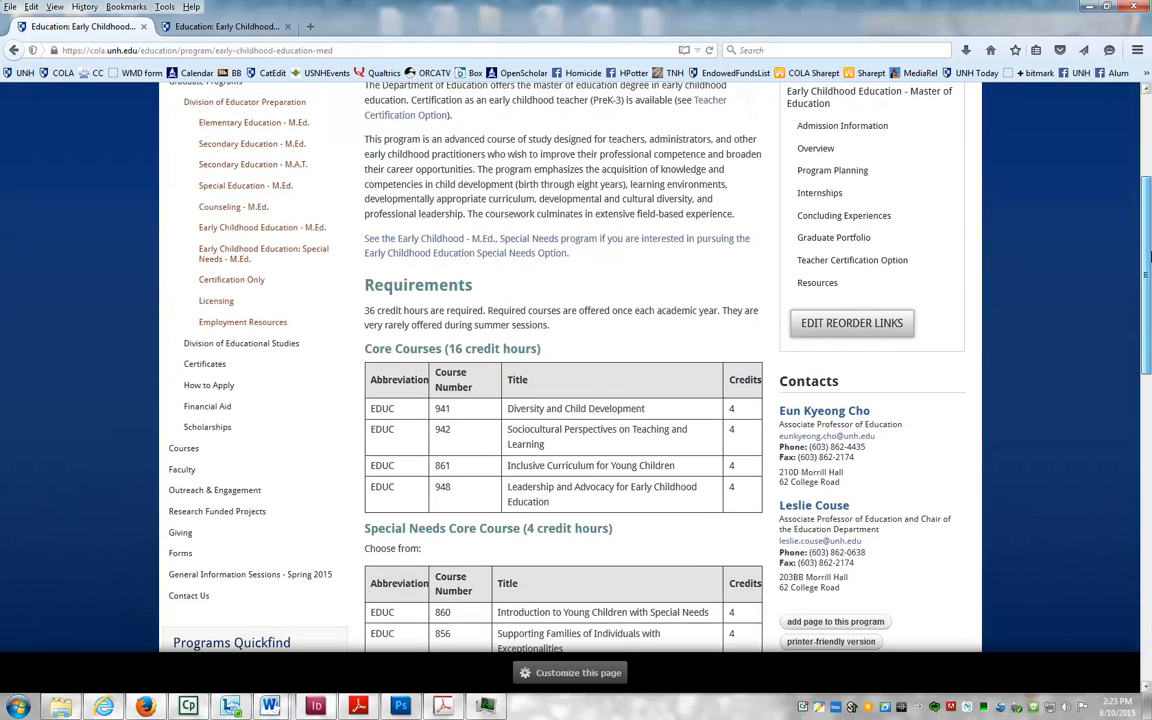
pyautogui.scroll(-1, 1149, 345)
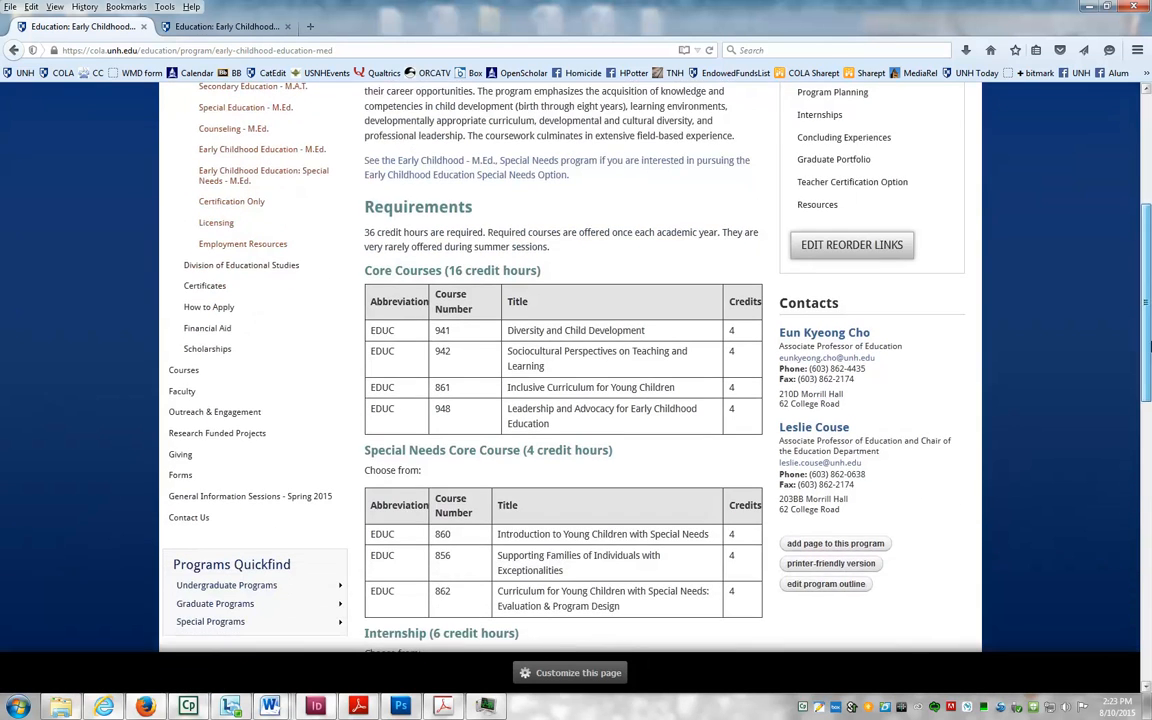
pyautogui.click(851, 549)
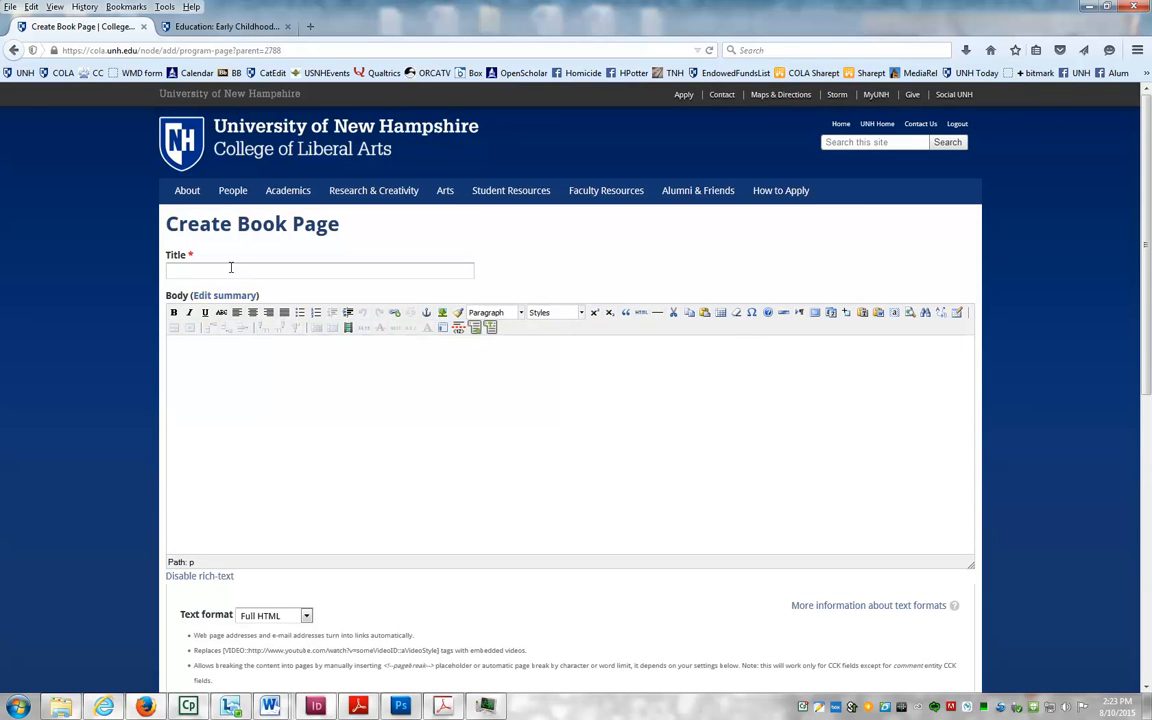
# Fill in the new book page with title "fg", body "df" and the Education department, and leave the form without saving
pyautogui.click(230, 267)
pyautogui.write('fg')
pyautogui.click(244, 378)
pyautogui.write('df')
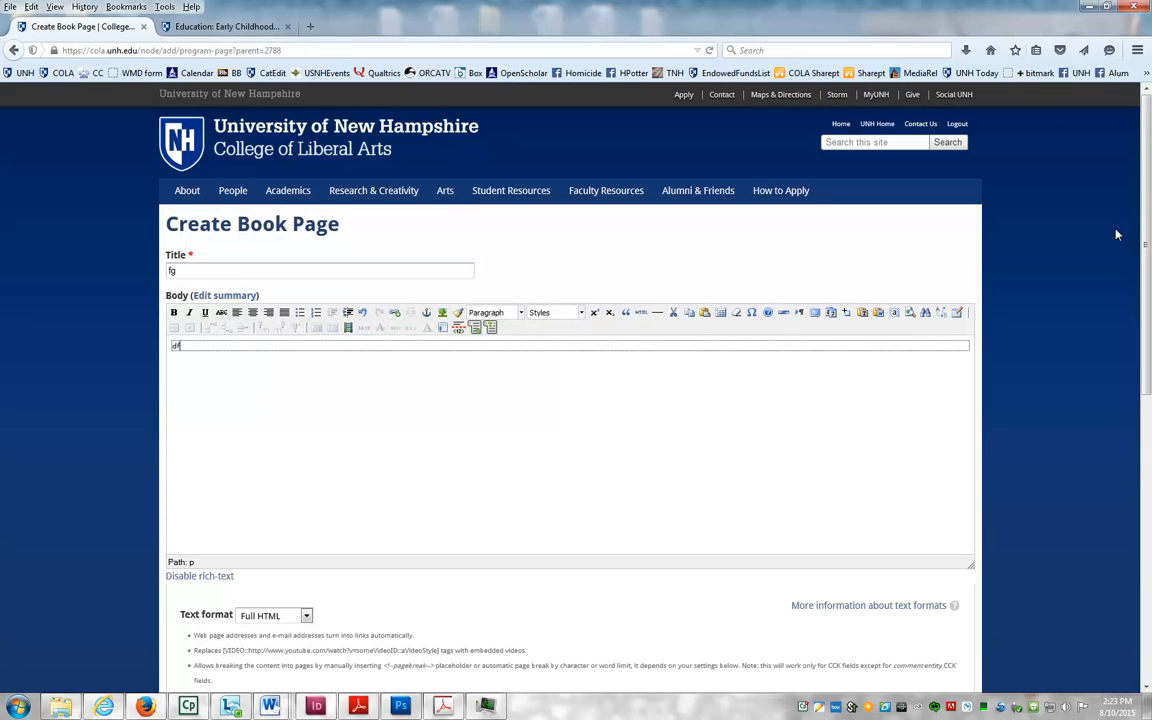
pyautogui.scroll(-5, 1138, 412)
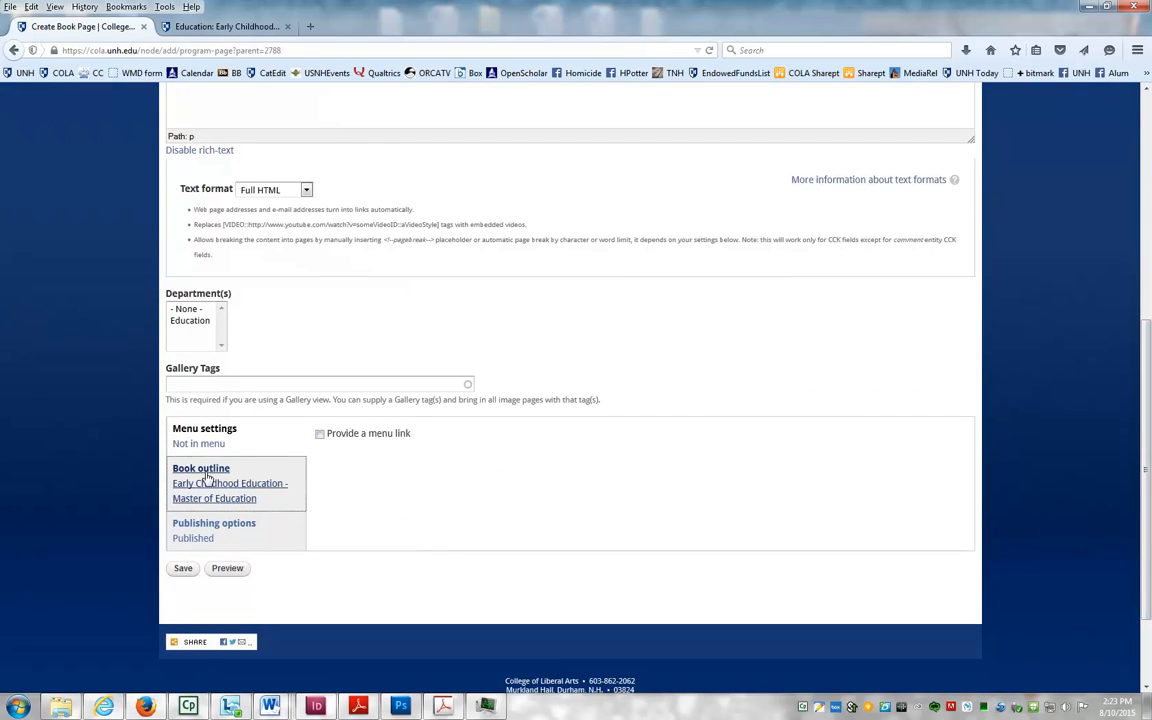
pyautogui.click(194, 321)
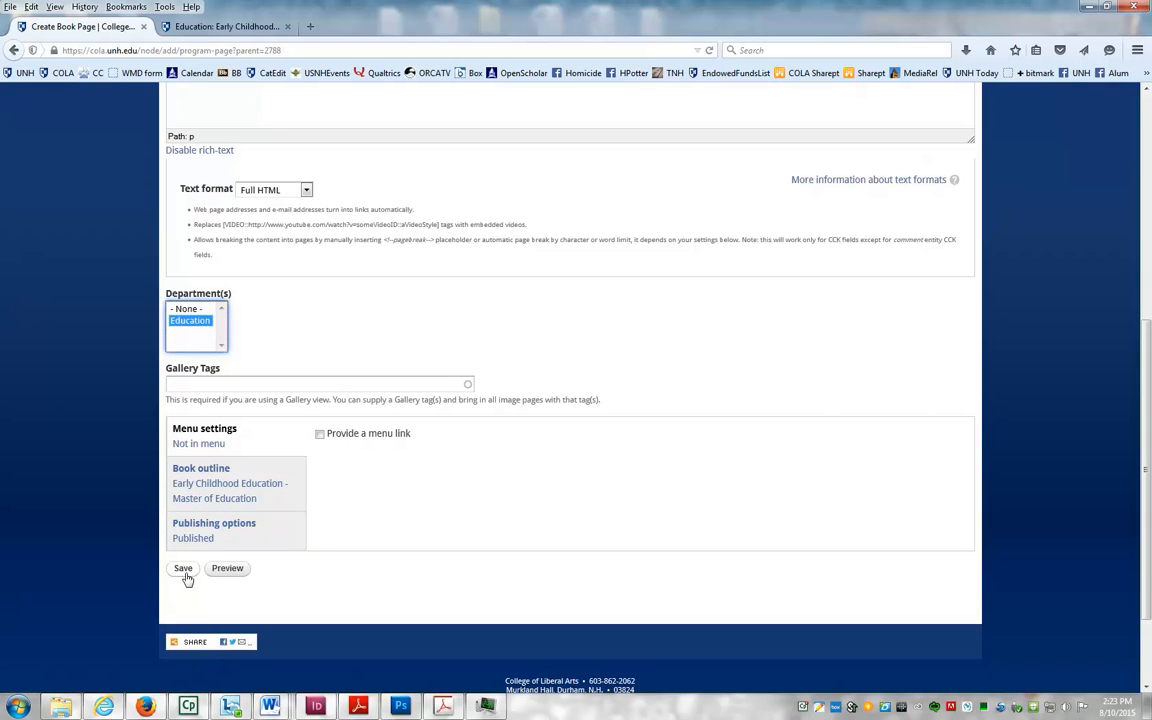
pyautogui.press('BackSpace')
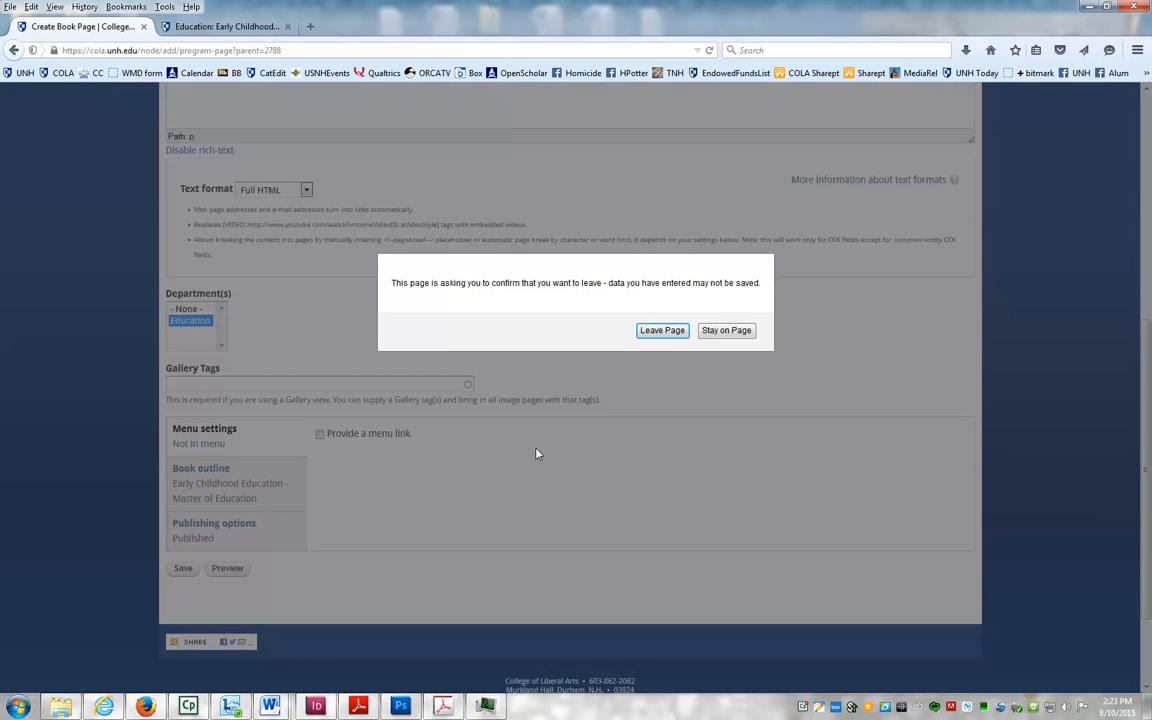
pyautogui.click(674, 331)
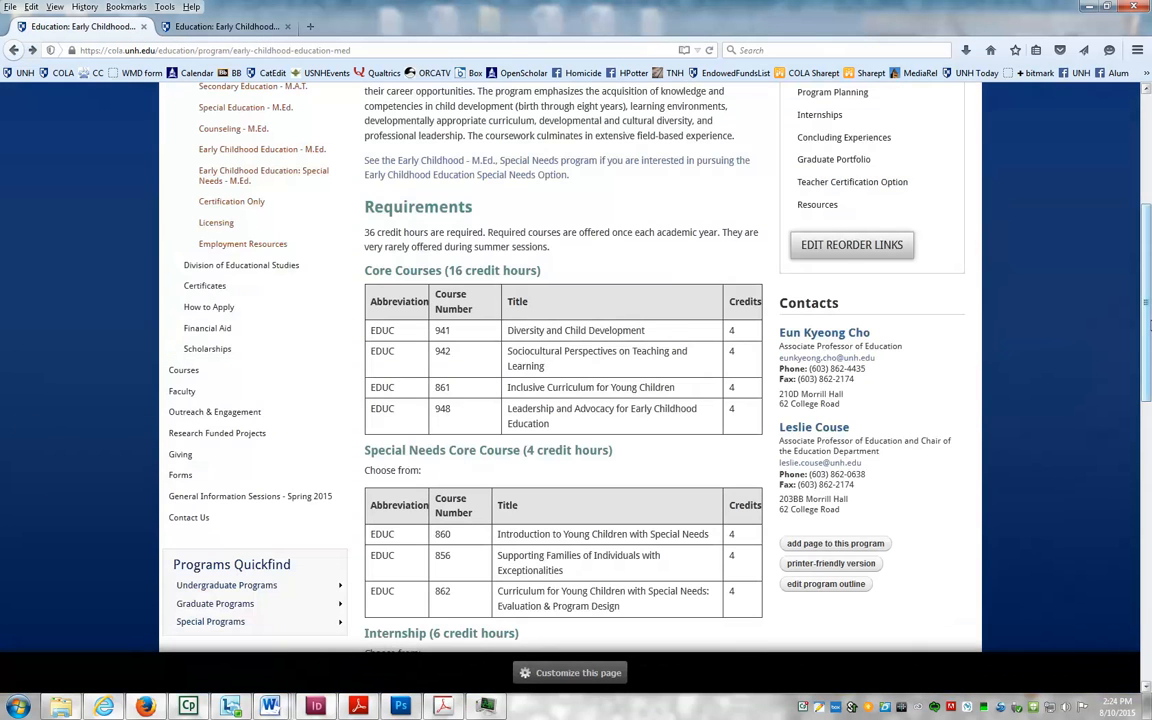
# Open the program outline from the program page to view its subpage list, and return to the program page
pyautogui.scroll(-3, 1149, 324)
pyautogui.click(834, 408)
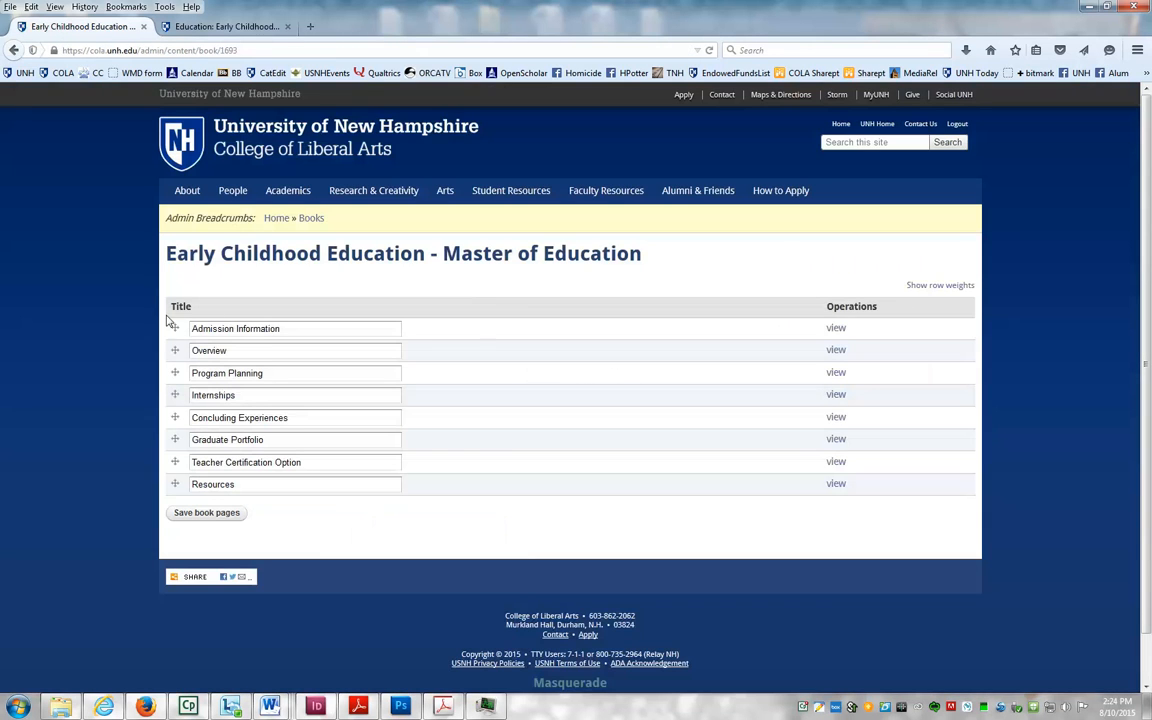
pyautogui.hotkey('alt', 'Left')
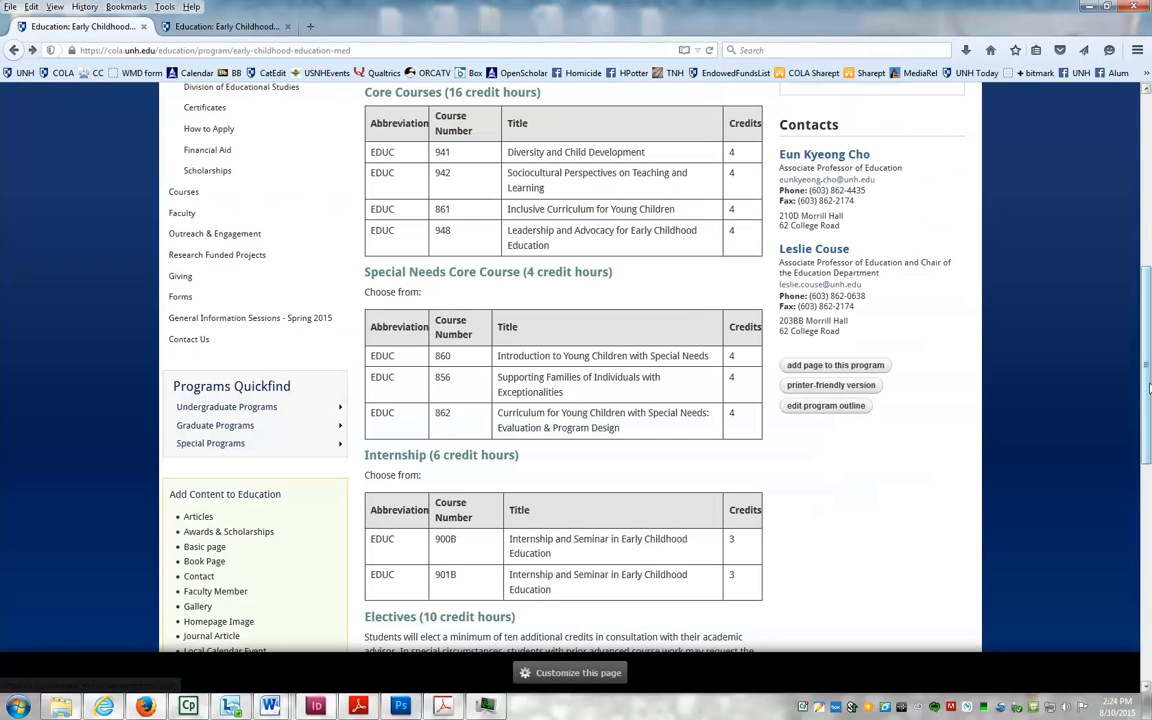
# Start customizing the program page's layout so its Middle and Right content regions can be edited
pyautogui.moveTo(1146, 379)
pyautogui.mouseDown()
pyautogui.moveTo(1145, 257)
pyautogui.moveTo(1149, 380)
pyautogui.mouseUp()
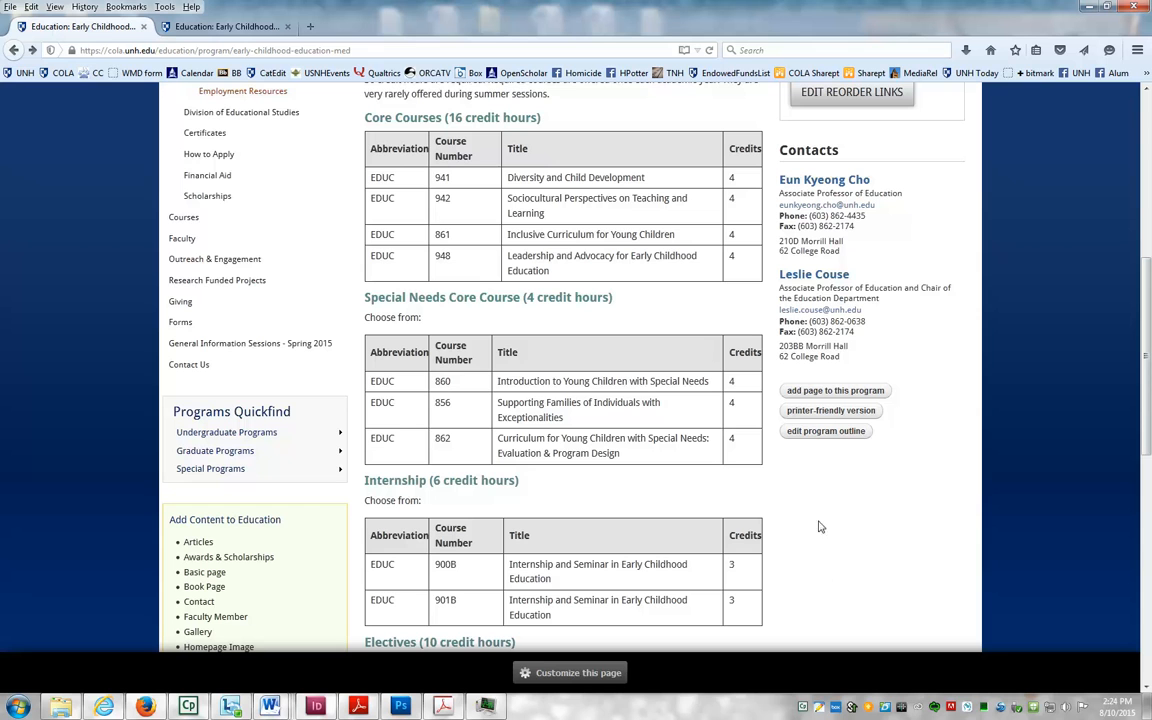
pyautogui.scroll(-3, 916, 552)
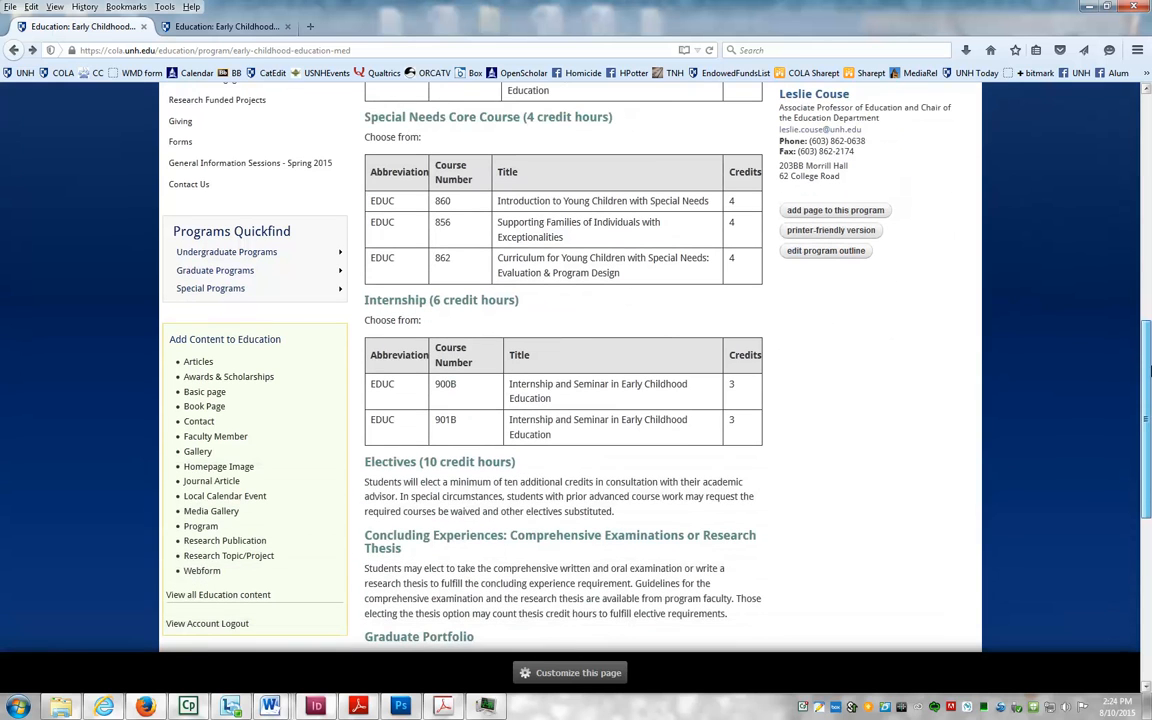
pyautogui.click(573, 673)
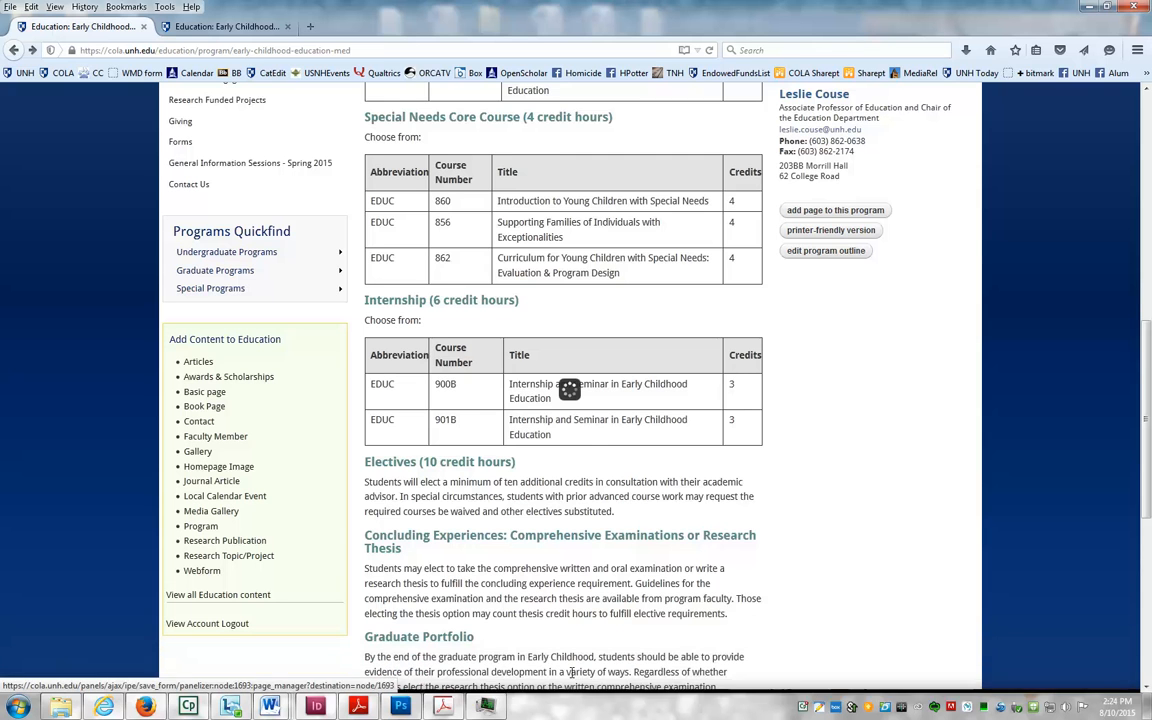
pyautogui.moveTo(1147, 360); pyautogui.dragTo(1148, 212)
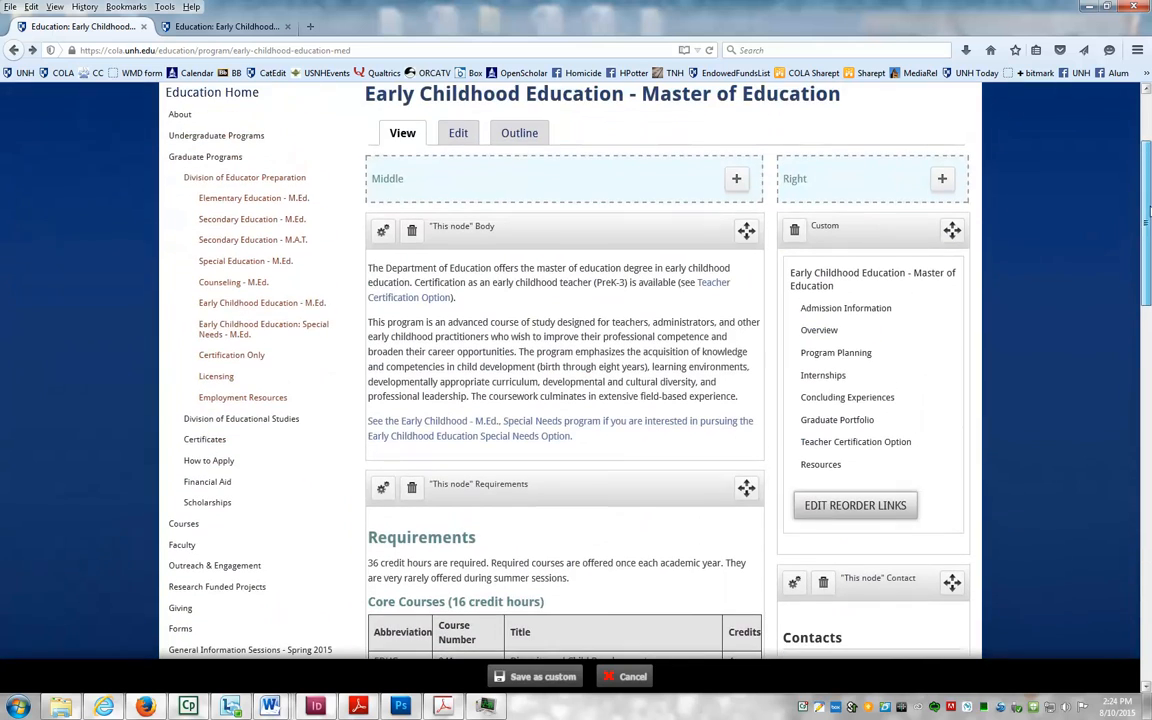
# Add new custom content to the Right region with both its administrative title and its title set to "Special Note"
pyautogui.click(945, 181)
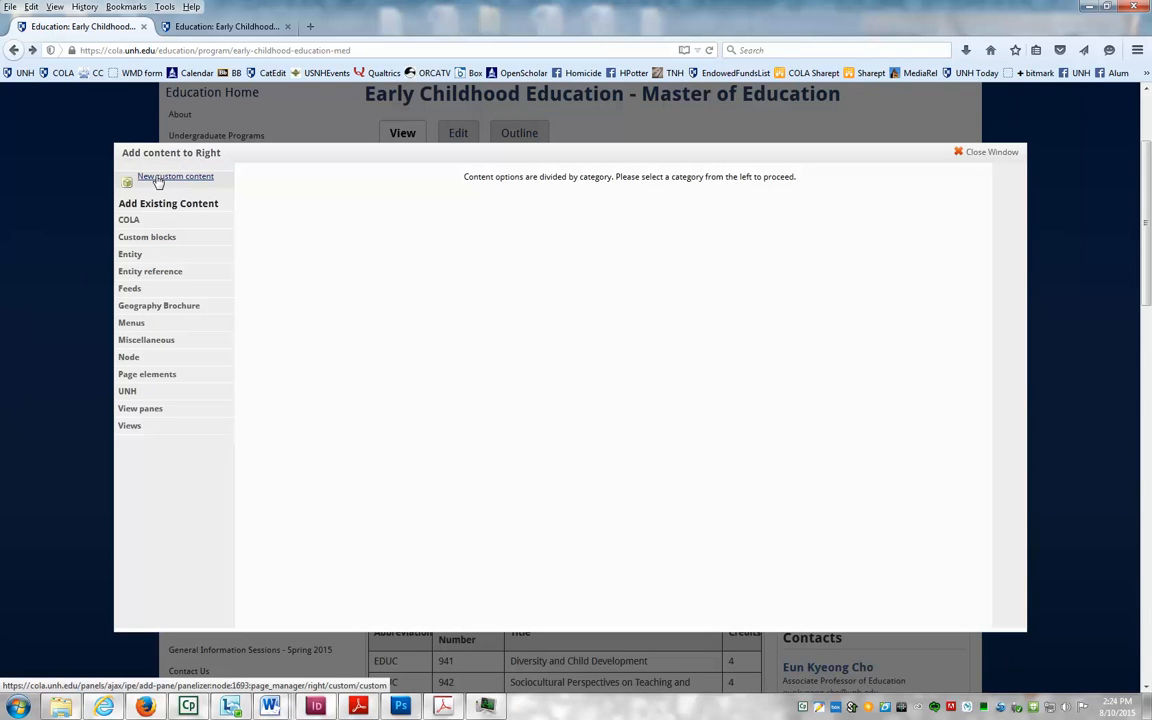
pyautogui.click(158, 180)
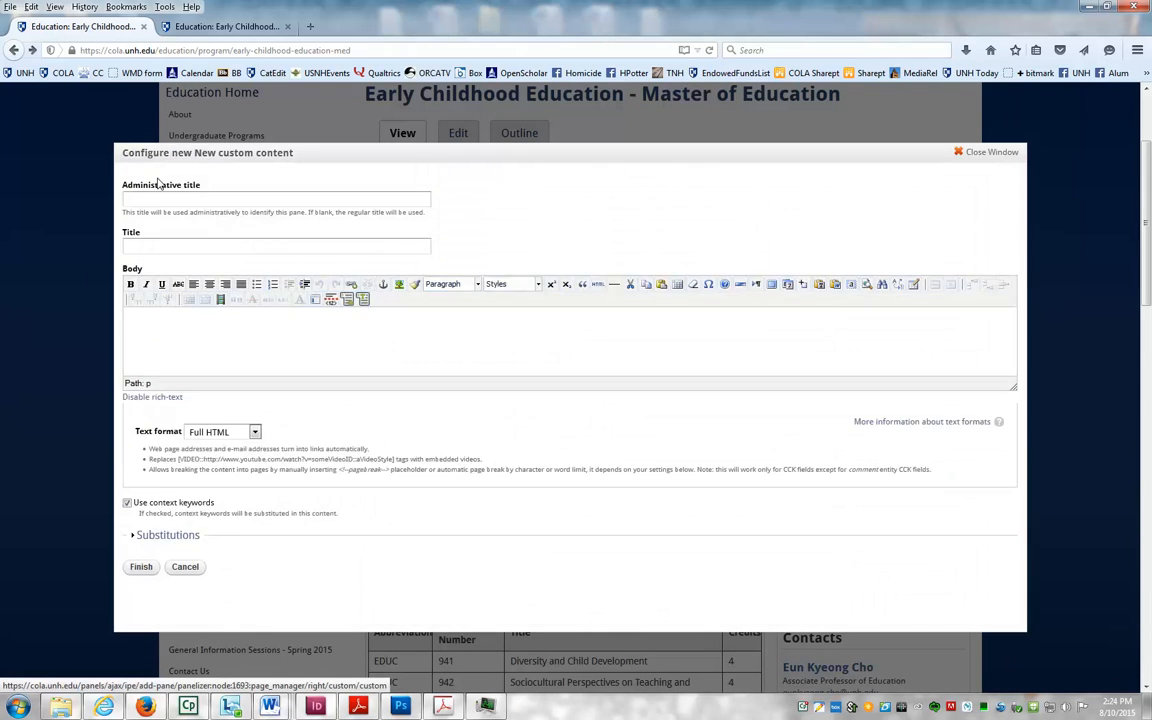
pyautogui.click(166, 200)
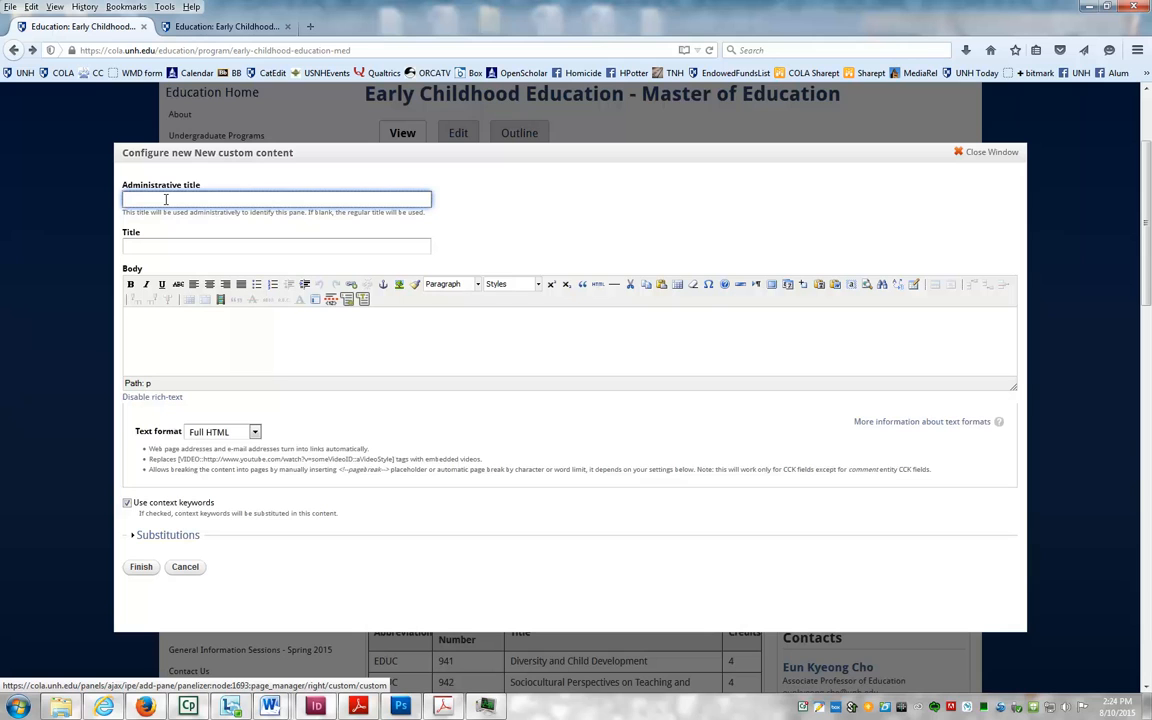
pyautogui.write('Spe')
pyautogui.click(176, 246)
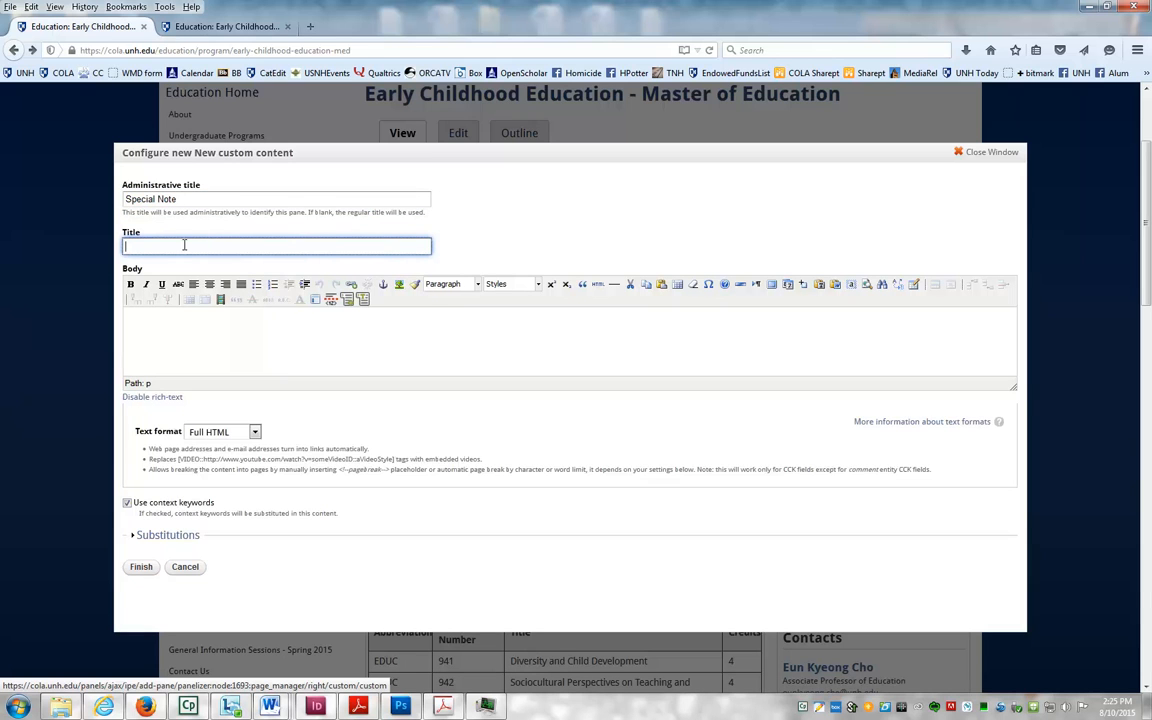
pyautogui.click(183, 246)
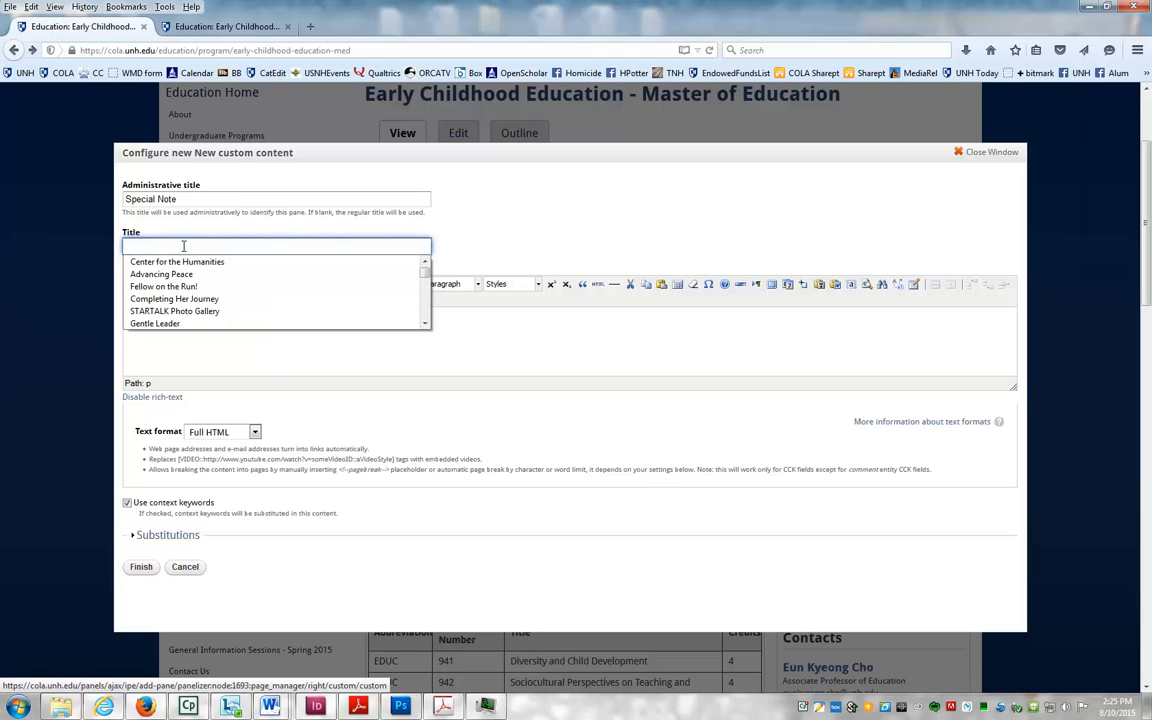
pyautogui.write('Special')
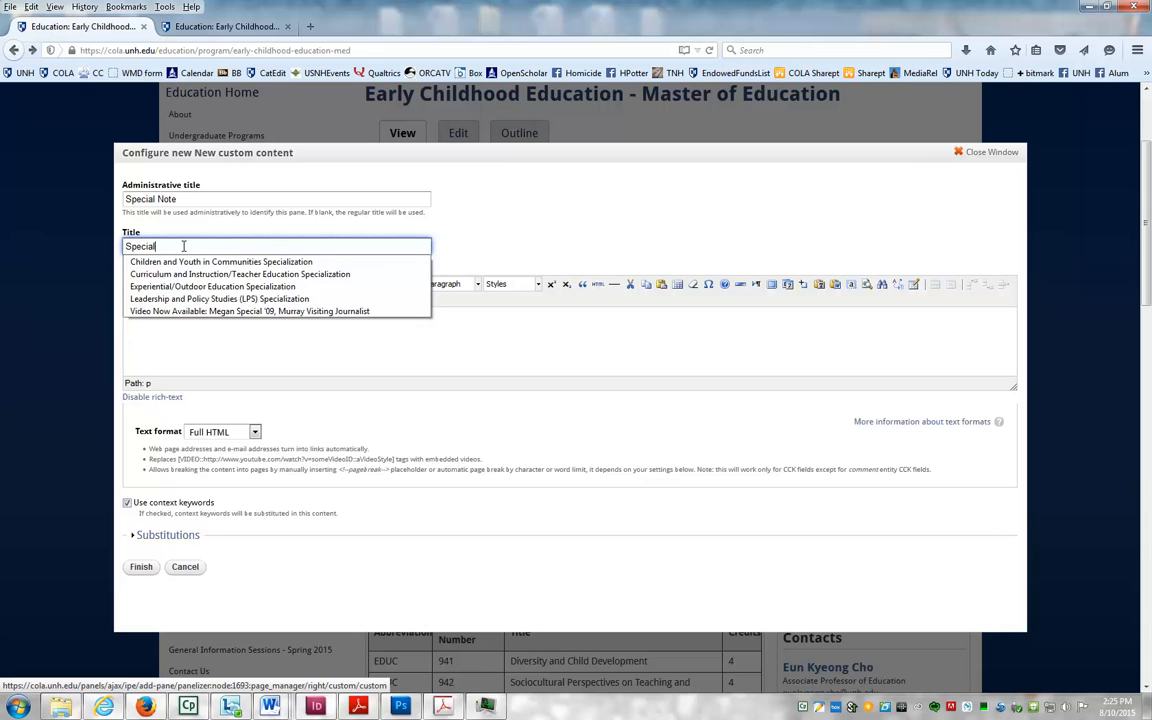
pyautogui.write(' Note')
# Enter the body text "Watch for information sessions this fall." in the custom content and finish adding the pane
pyautogui.click(166, 321)
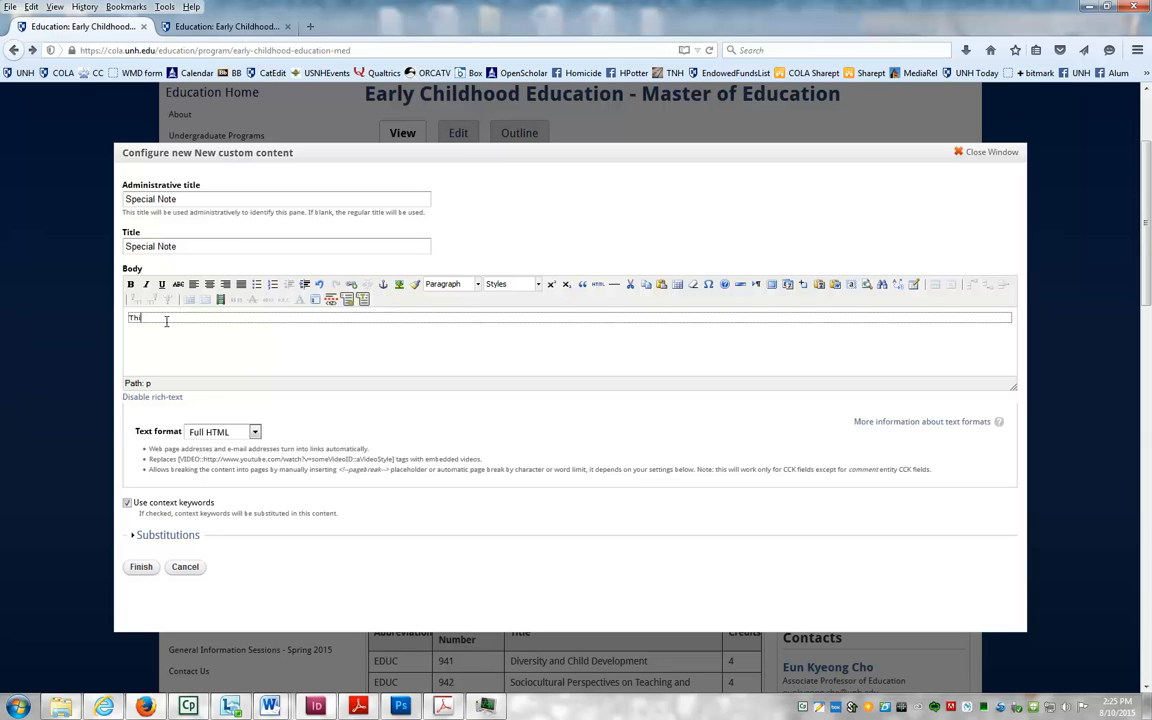
pyautogui.write('Wa')
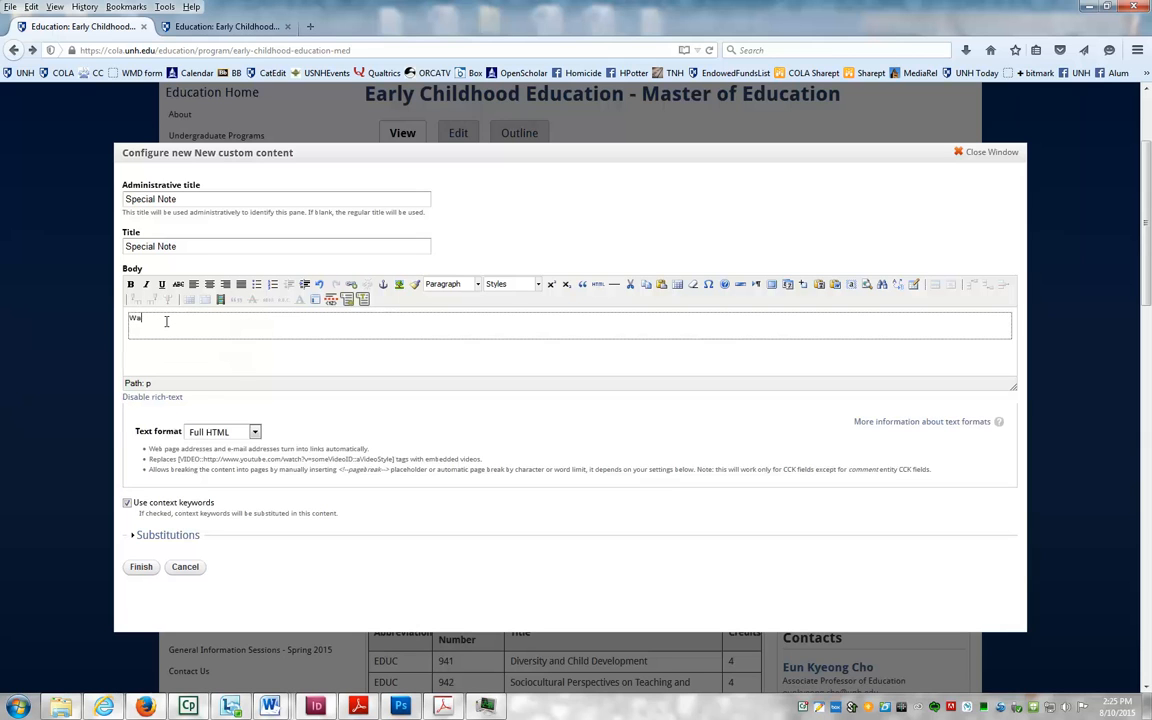
pyautogui.write('tch for Information sessions this fall.')
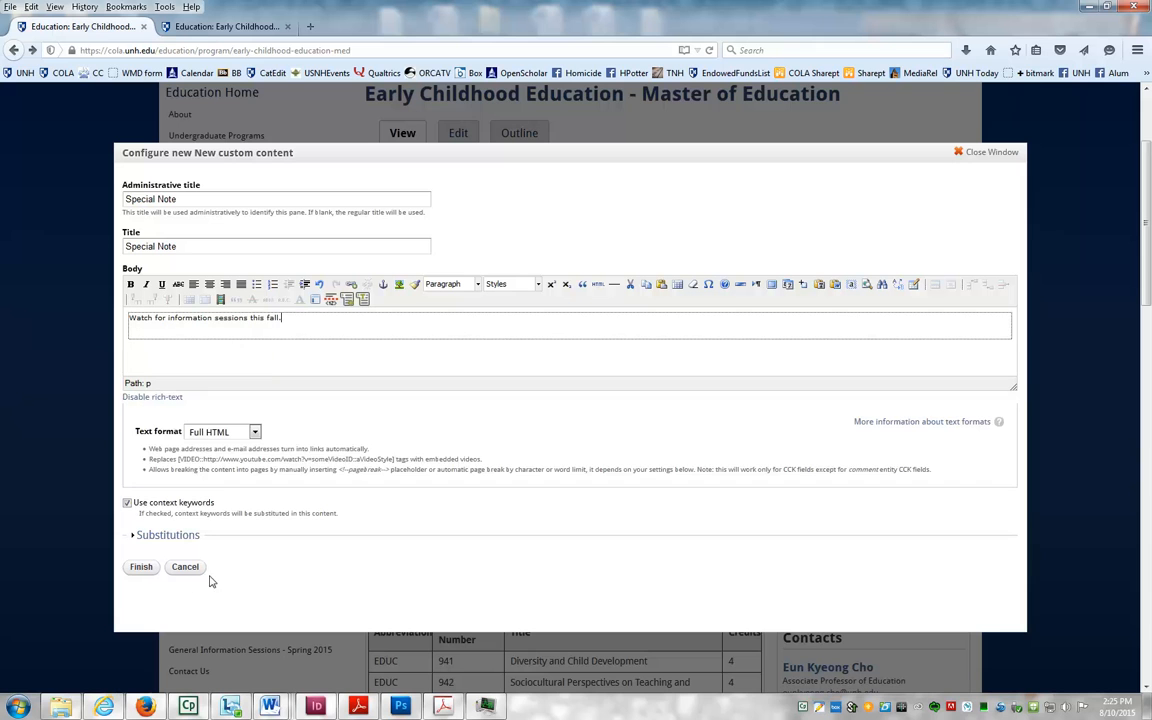
pyautogui.click(141, 567)
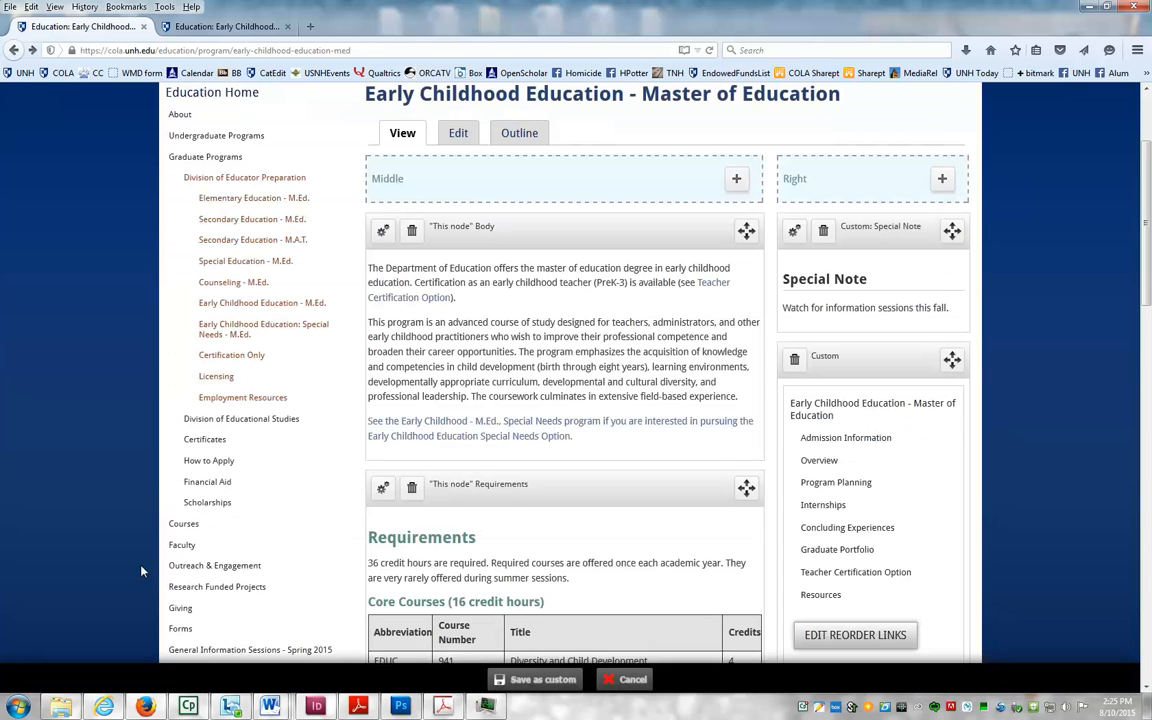
# Look over the Right region's panes, including Special Note, the subpage list and Contacts
pyautogui.scroll(-2, 900, 170)
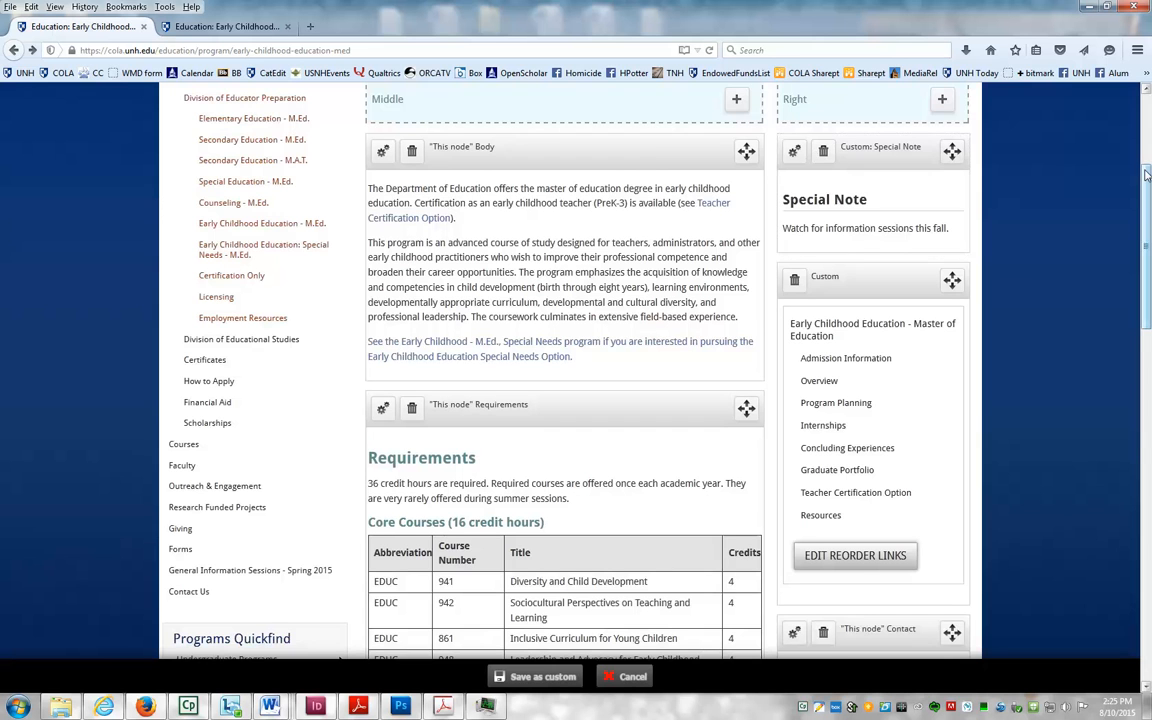
pyautogui.scroll(-4, 867, 145)
pyautogui.moveTo(1148, 228); pyautogui.dragTo(1148, 190)
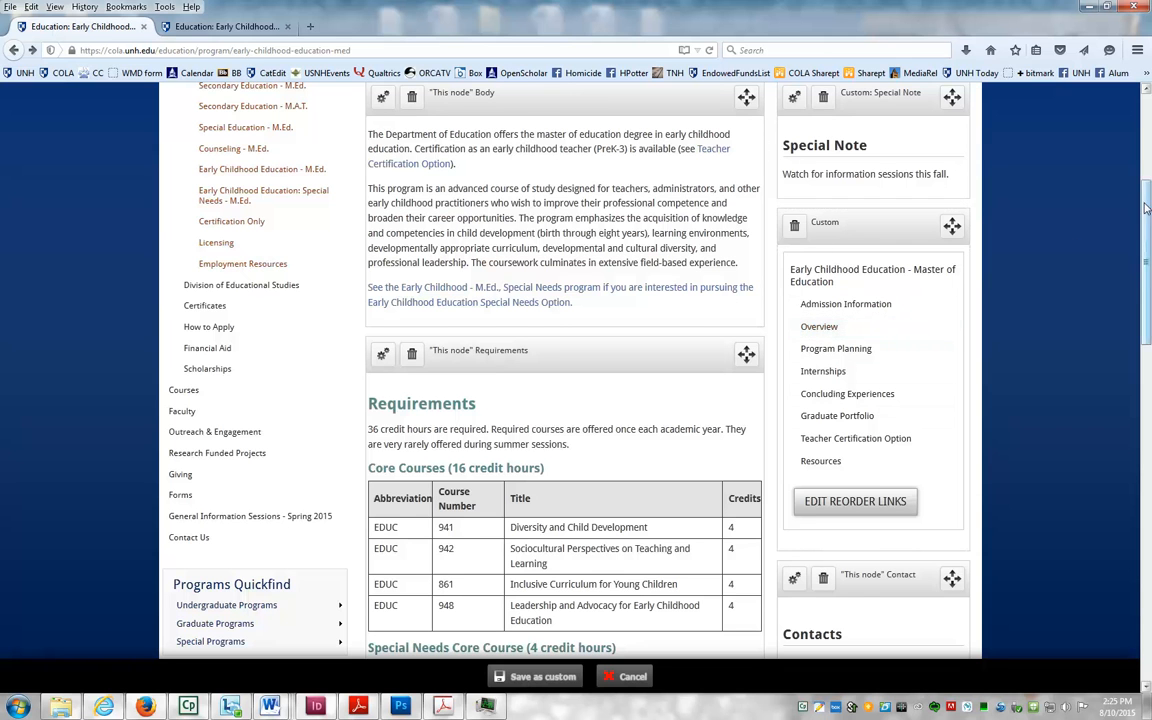
# Move the Special Note pane to the end of the Right region, below the "This node" links pane
pyautogui.scroll(-3, 853, 478)
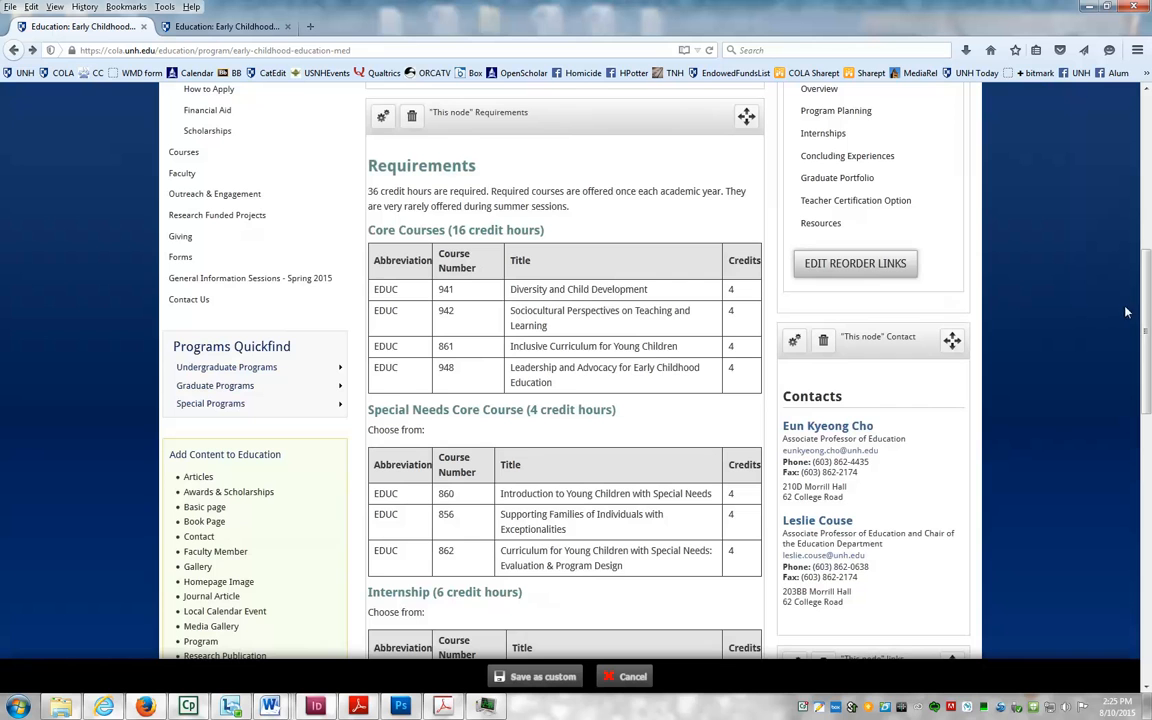
pyautogui.moveTo(1147, 300); pyautogui.dragTo(1148, 230)
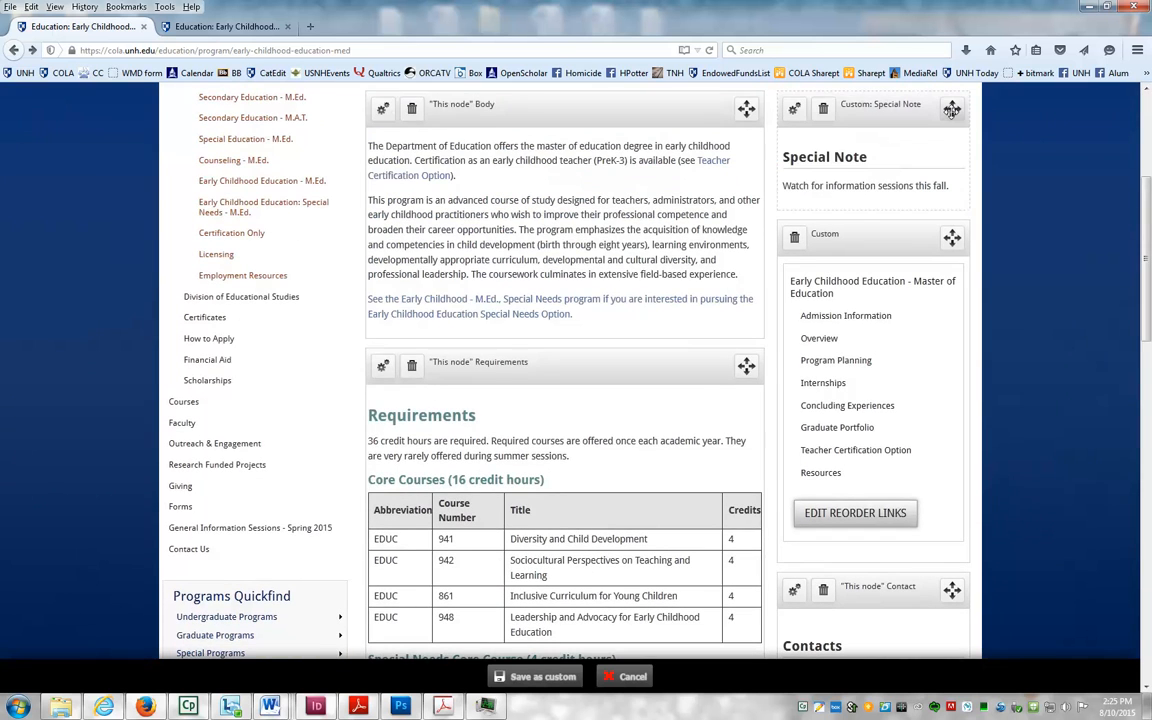
pyautogui.moveTo(951, 109); pyautogui.dragTo(952, 440)
pyautogui.scroll(-5, 949, 367)
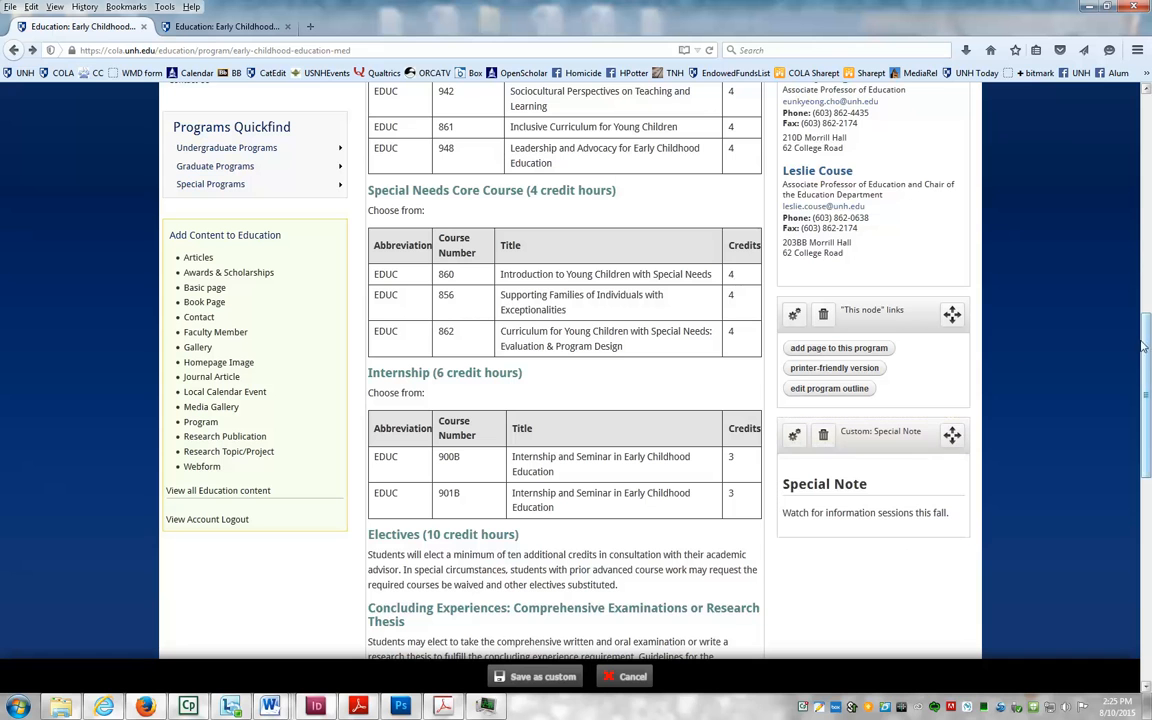
# Save the rearranged layout as custom and check the Special Note's placement beneath Contacts on the program page
pyautogui.moveTo(1147, 343); pyautogui.dragTo(1147, 545)
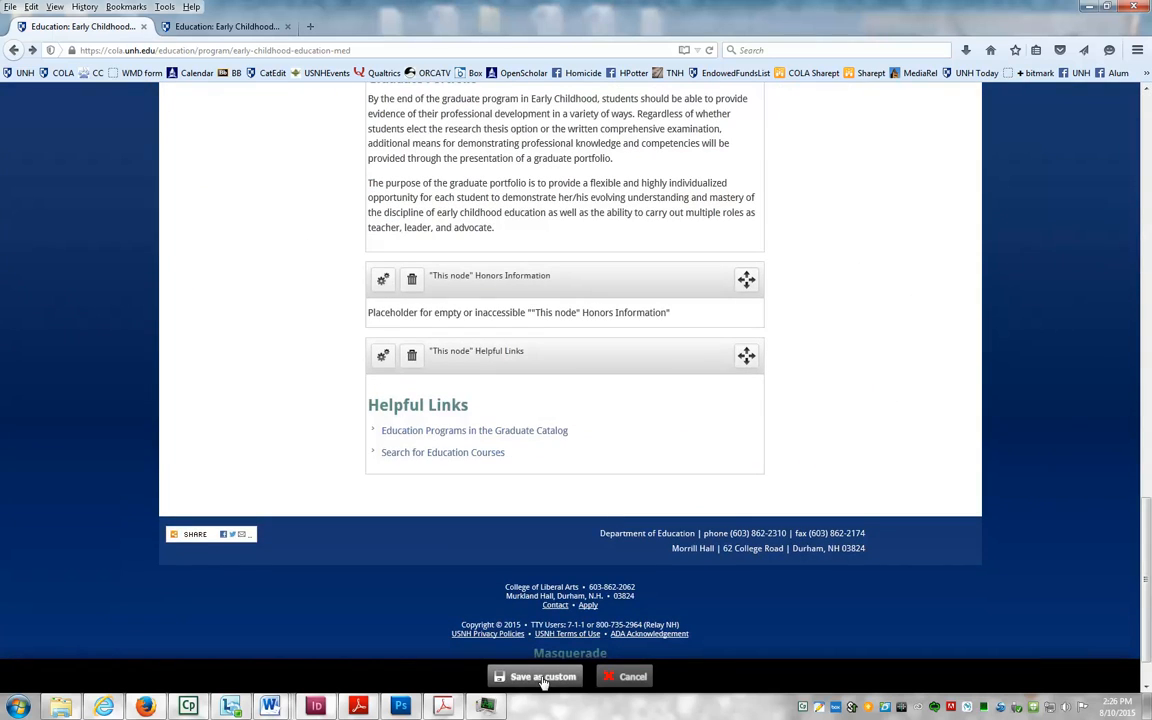
pyautogui.click(543, 677)
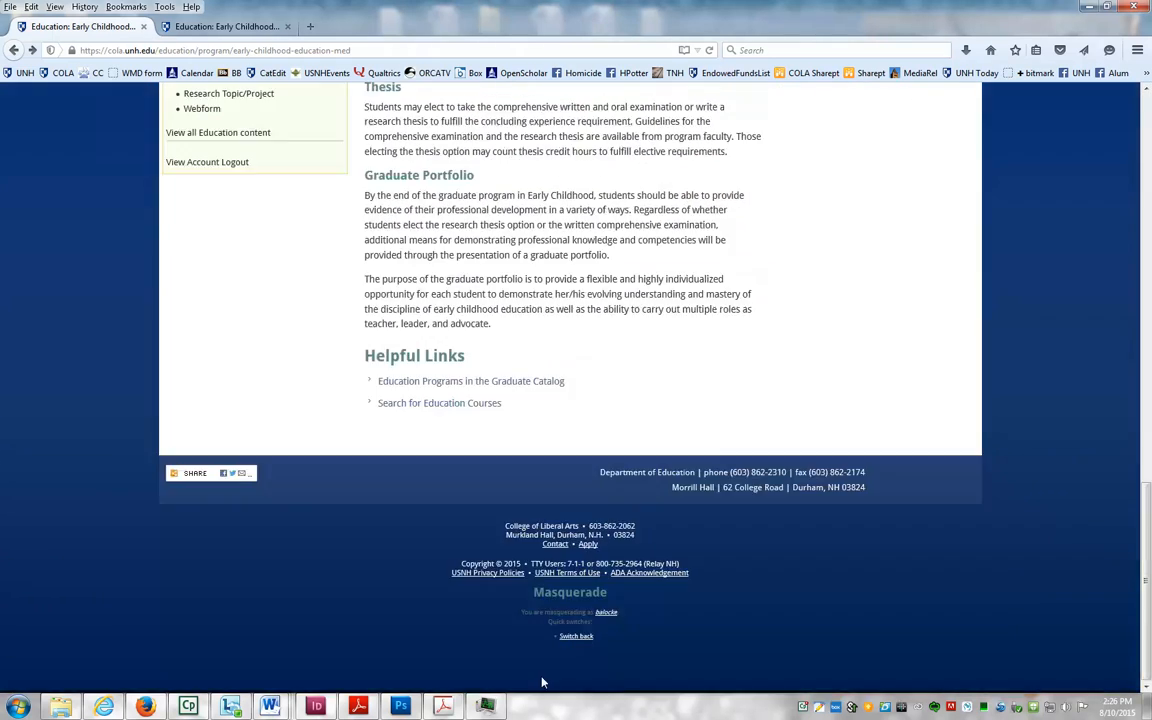
pyautogui.moveTo(1147, 508); pyautogui.dragTo(1148, 440)
pyautogui.scroll(12, 953, 433)
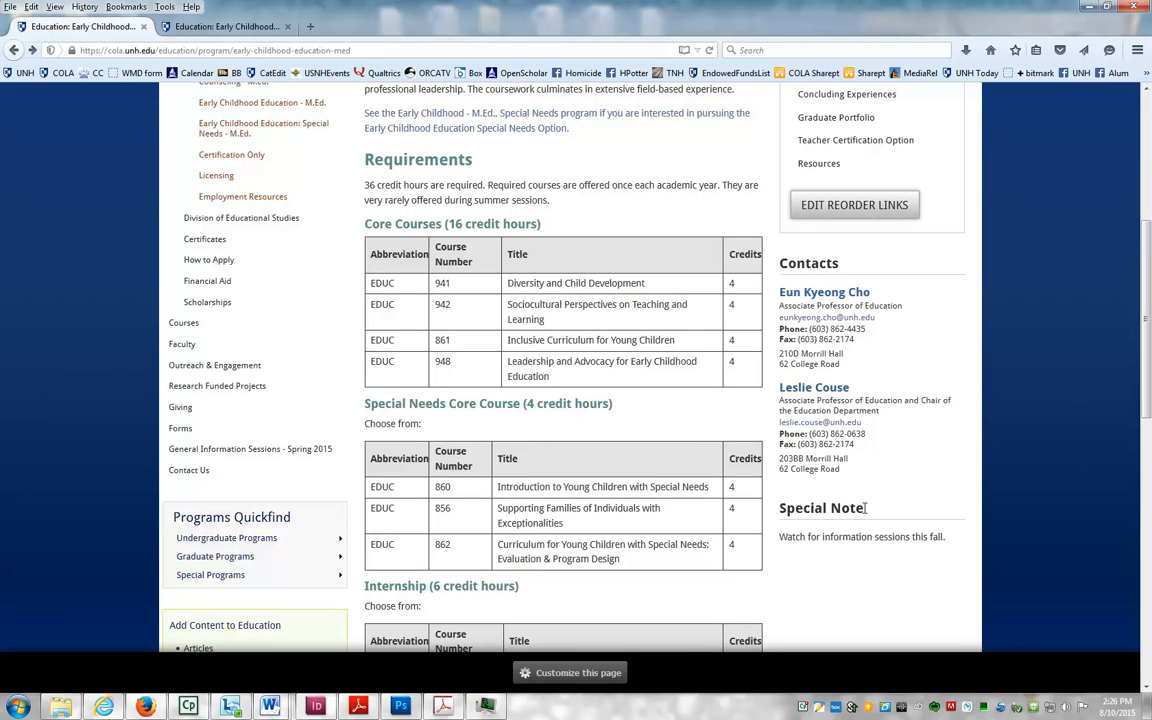
# Start customizing the page again and view the Special Note pane's settings, closing them without changes
pyautogui.click(587, 678)
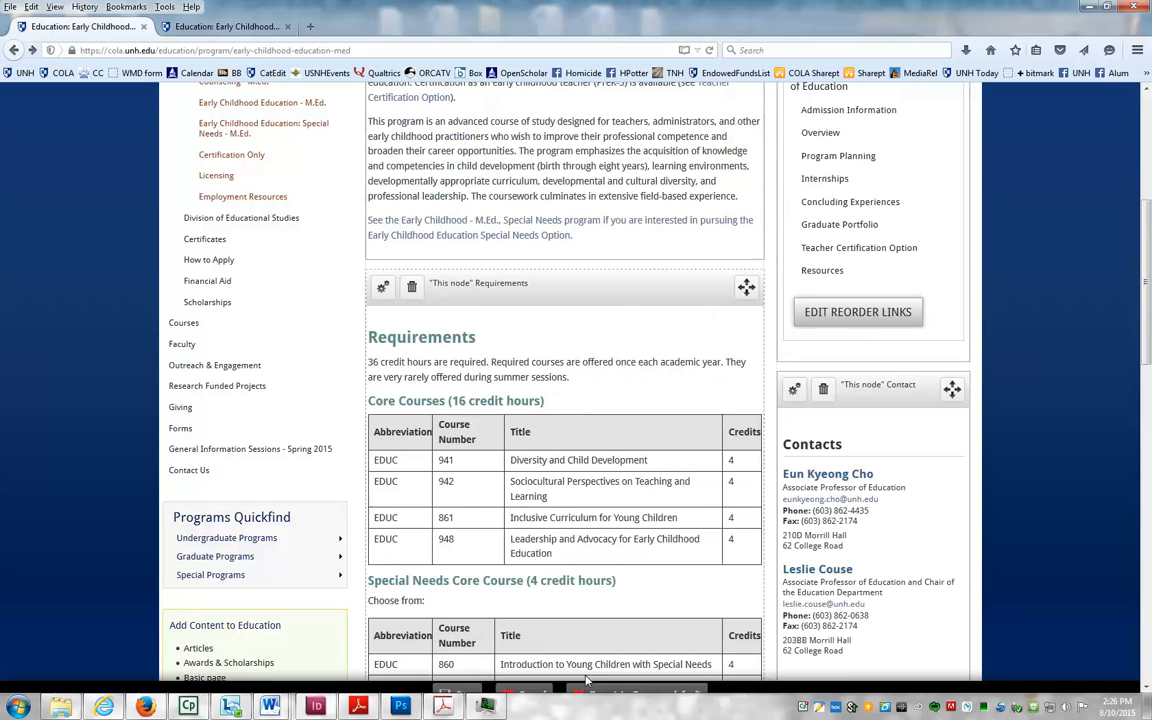
pyautogui.moveTo(1148, 268); pyautogui.dragTo(1148, 405)
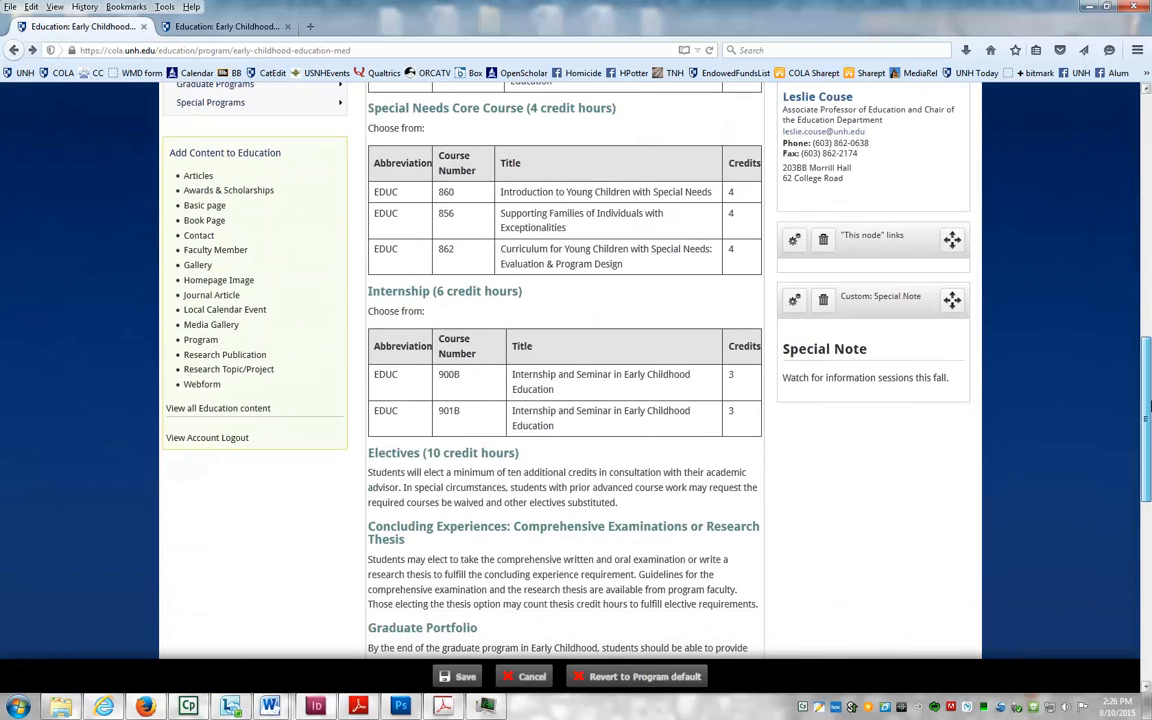
pyautogui.click(797, 304)
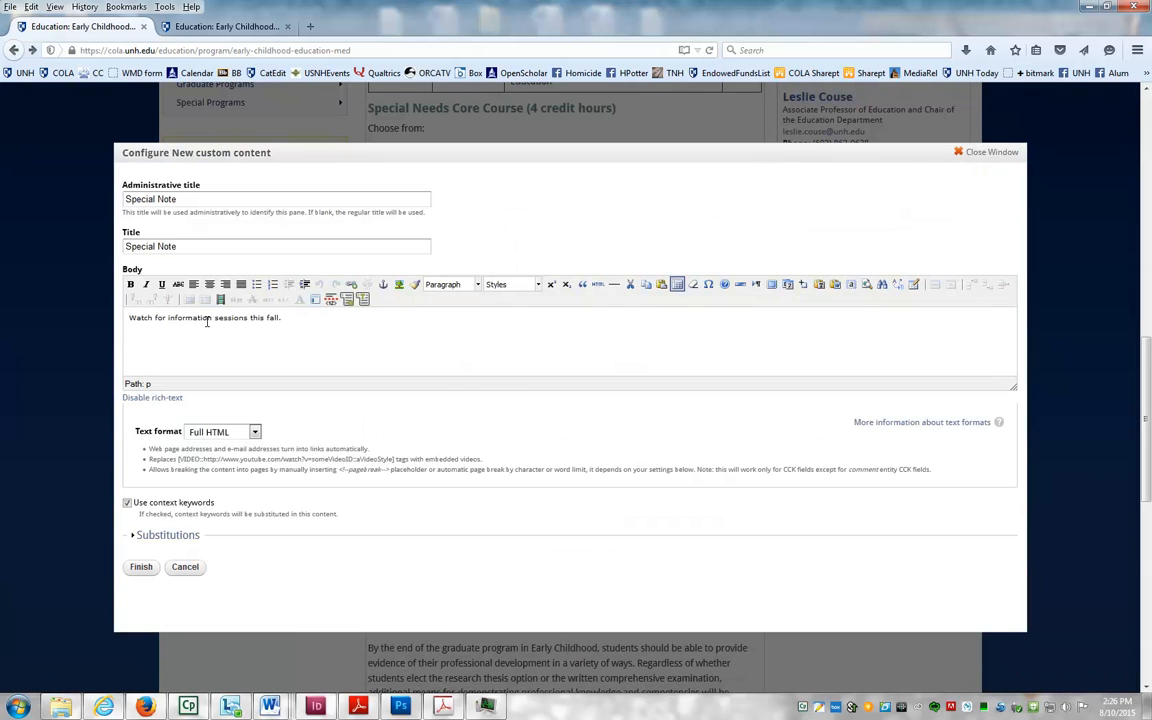
pyautogui.click(975, 152)
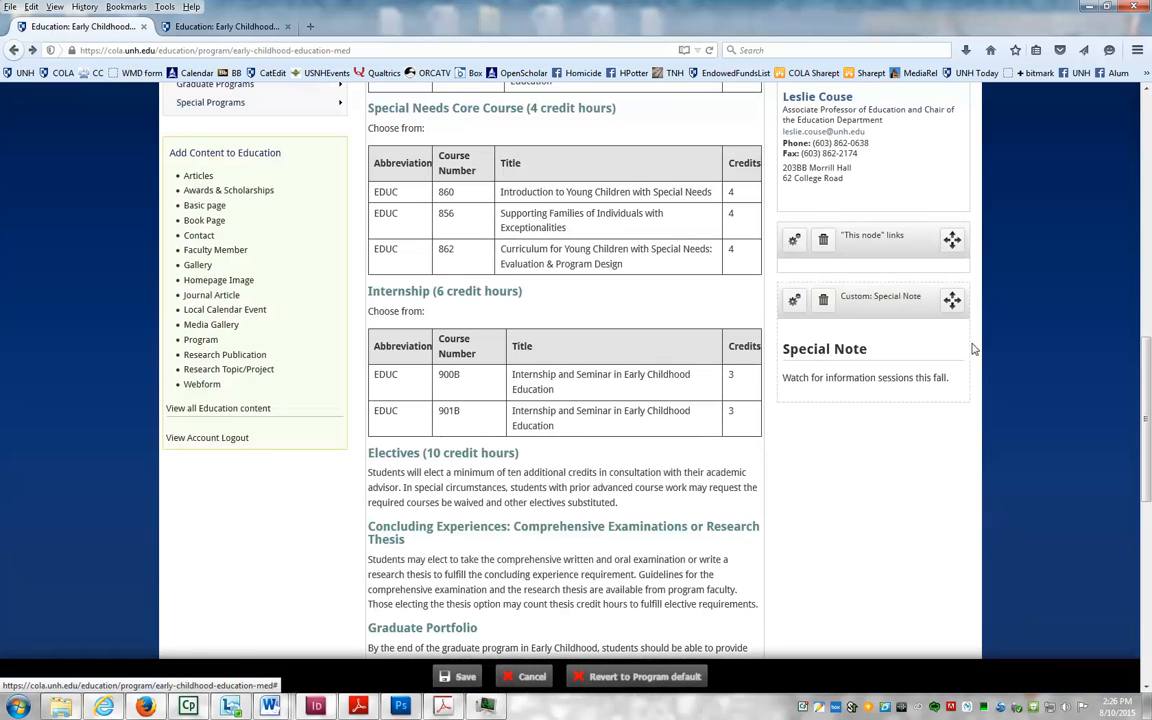
# Remove the Special Note pane from the Right region, save the layout and check the program page
pyautogui.click(823, 299)
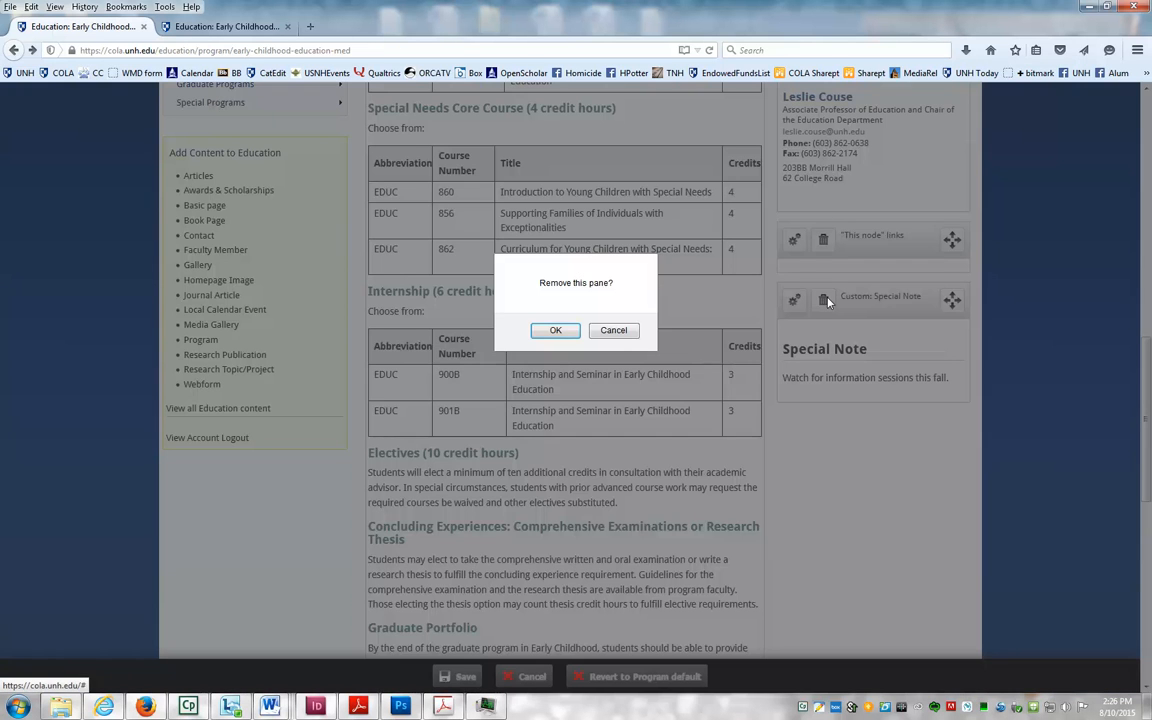
pyautogui.click(614, 332)
pyautogui.scroll(-10, 1139, 335)
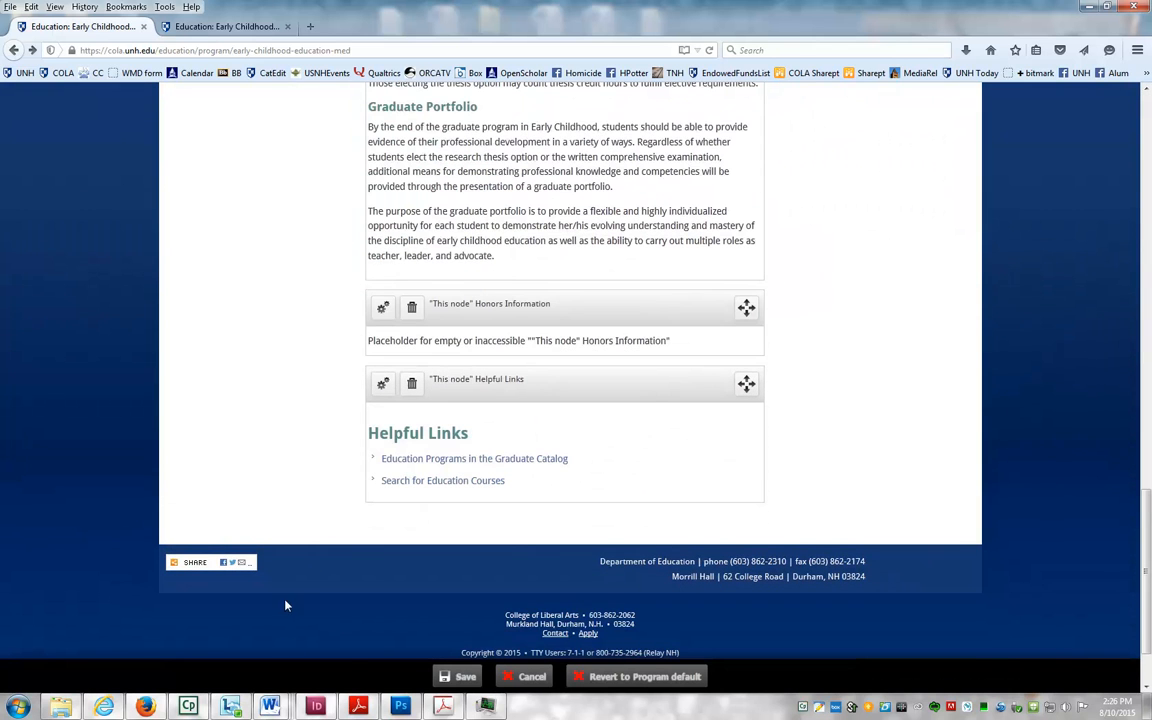
pyautogui.click(462, 678)
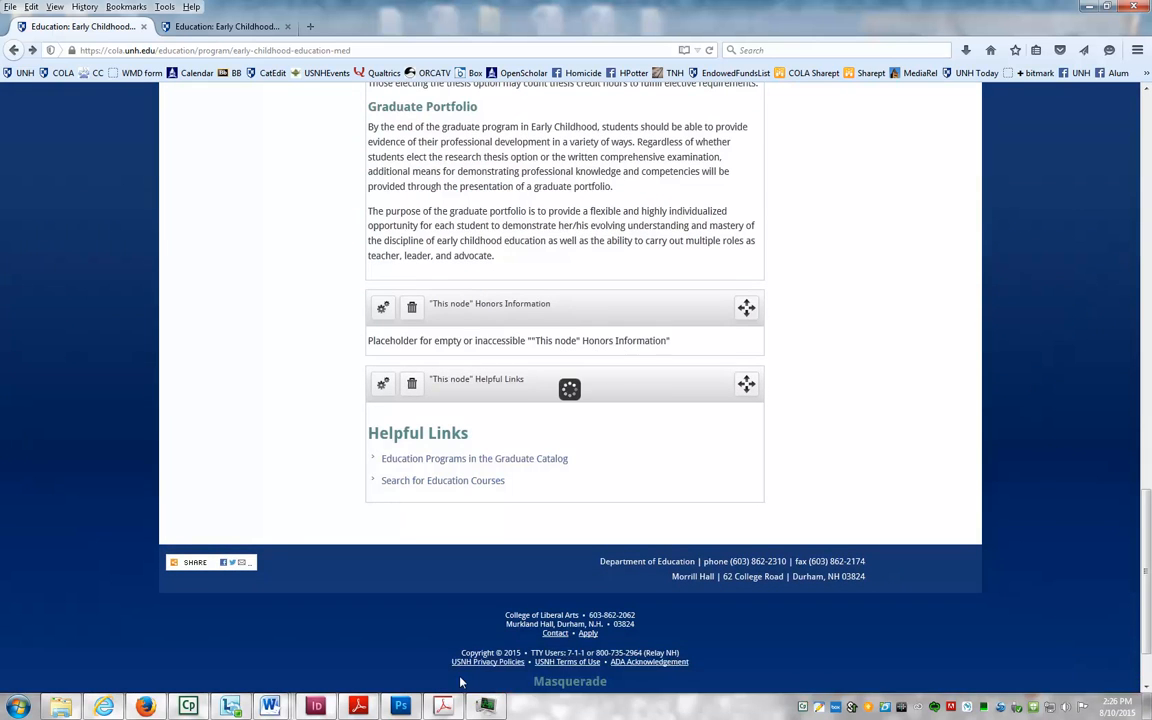
pyautogui.scroll(20, 707, 444)
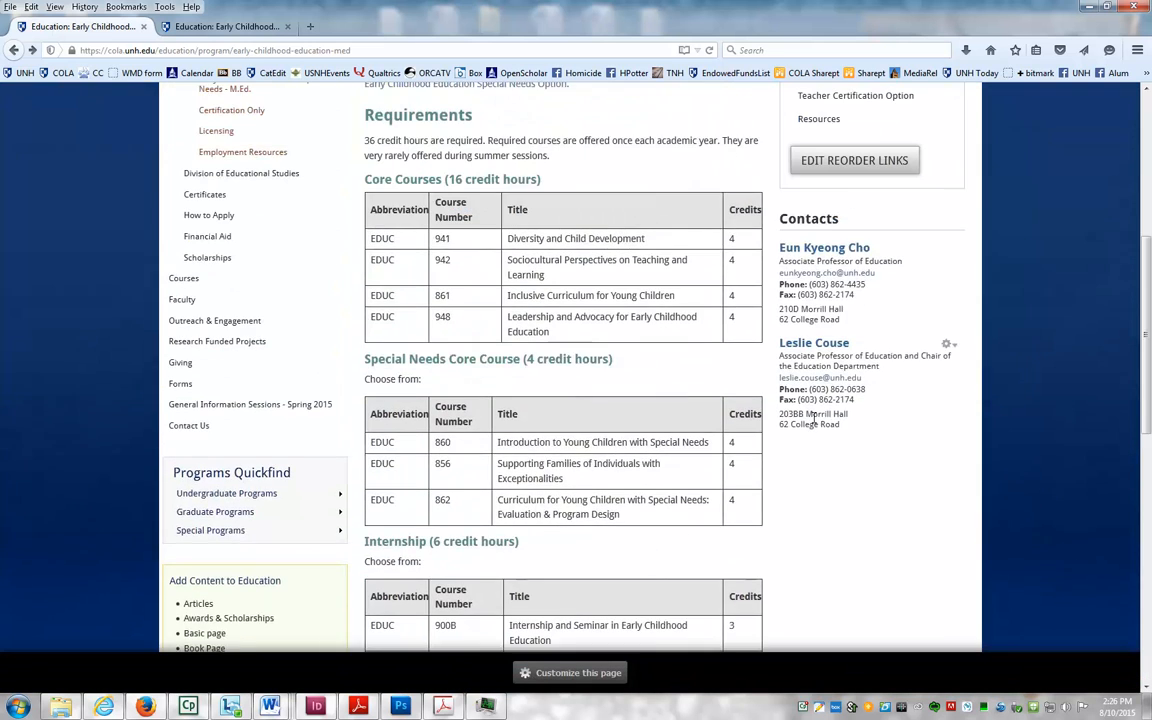
pyautogui.scroll(2, 645, 400)
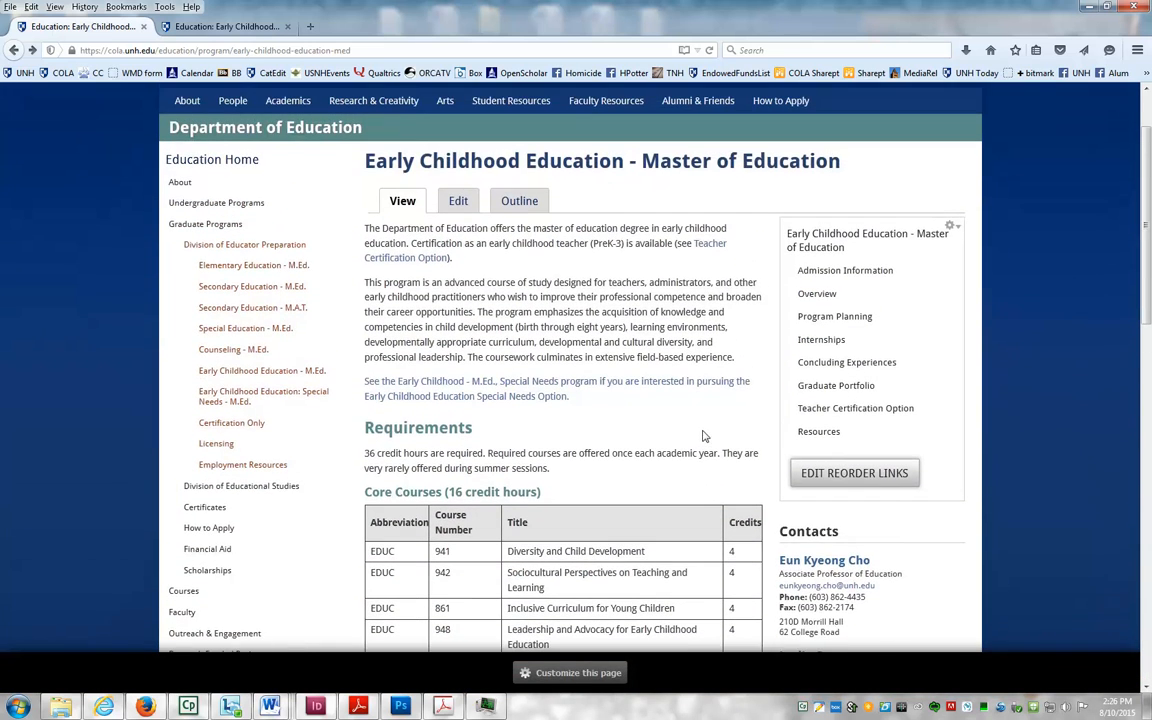